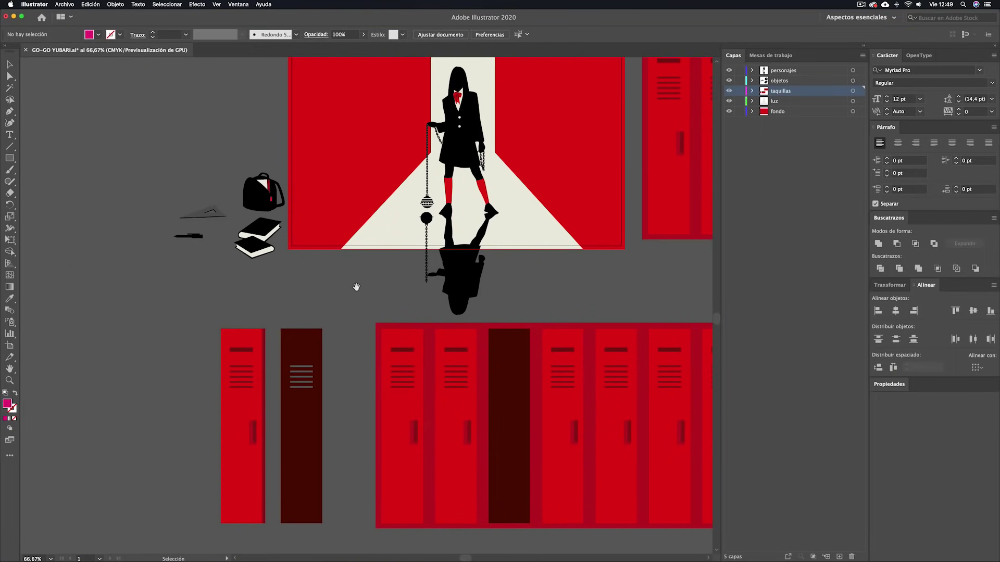
# Zoom in and inspect the Capa 8, Capa 3, ruido mochila, mochila and personajes layers
pyautogui.moveTo(356, 287); pyautogui.dragTo(497, 365)
pyautogui.press('super+plus')
pyautogui.press('super+plus')
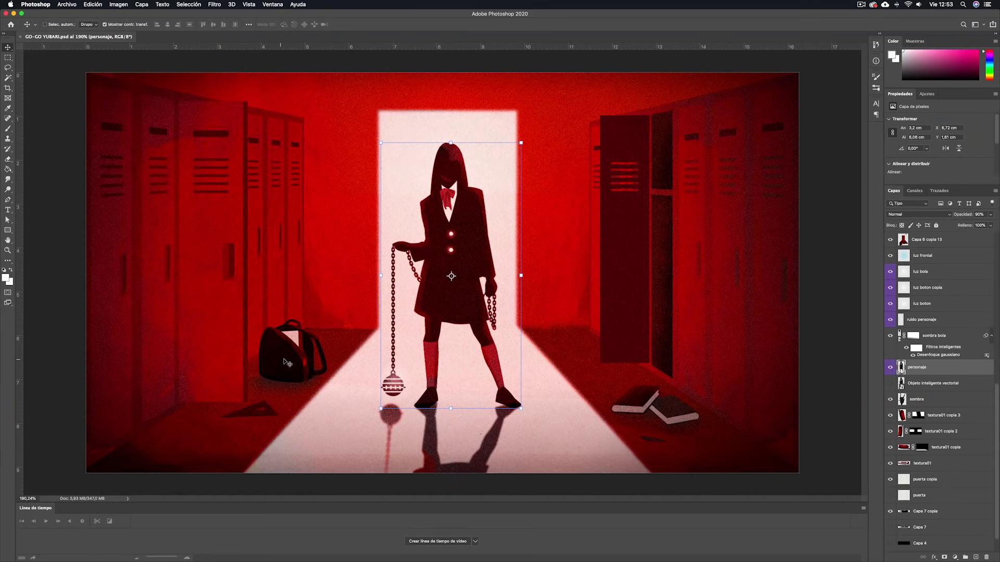
pyautogui.click(936, 165)
pyautogui.click(908, 196)
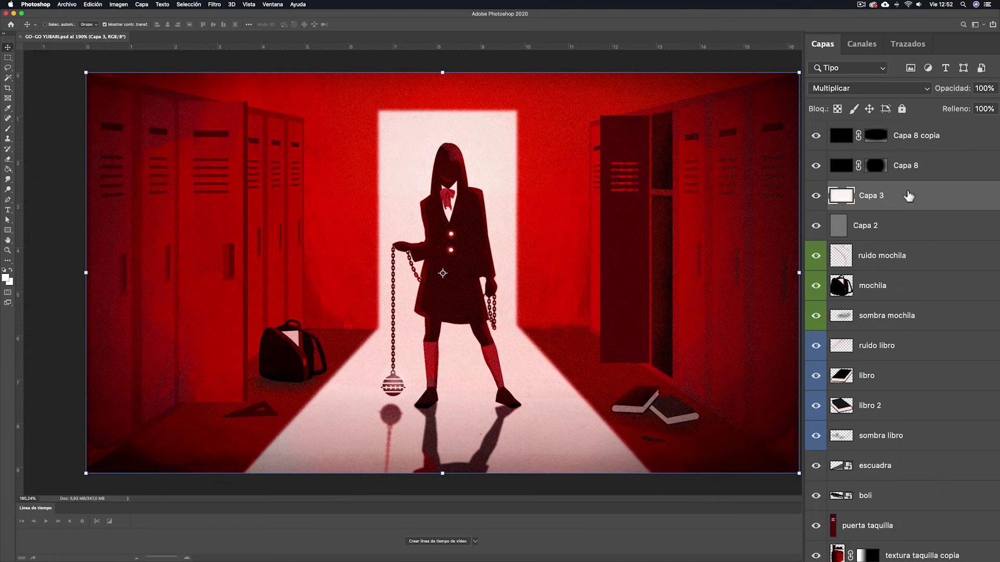
pyautogui.click(893, 228)
pyautogui.click(895, 254)
pyautogui.click(885, 290)
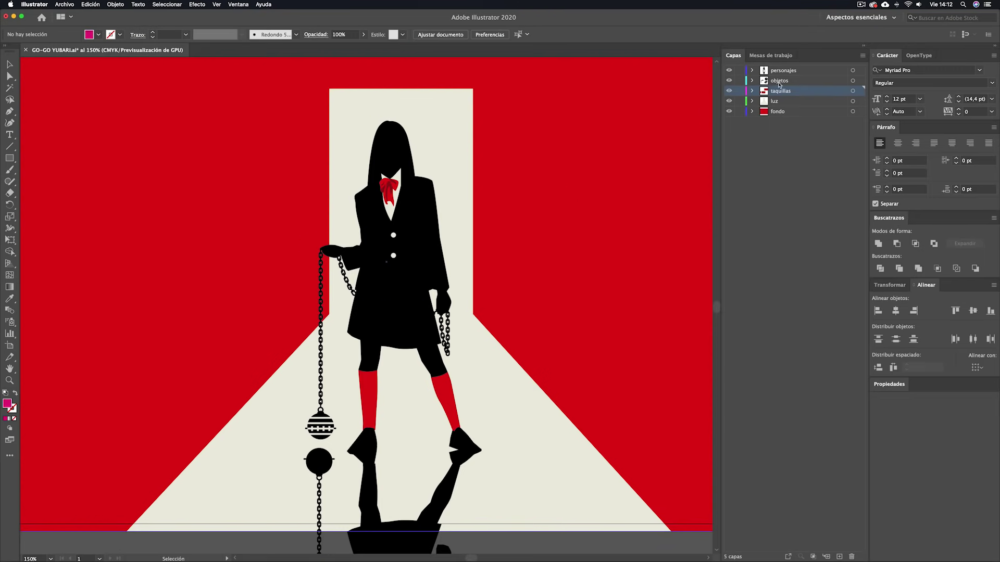
pyautogui.click(751, 70)
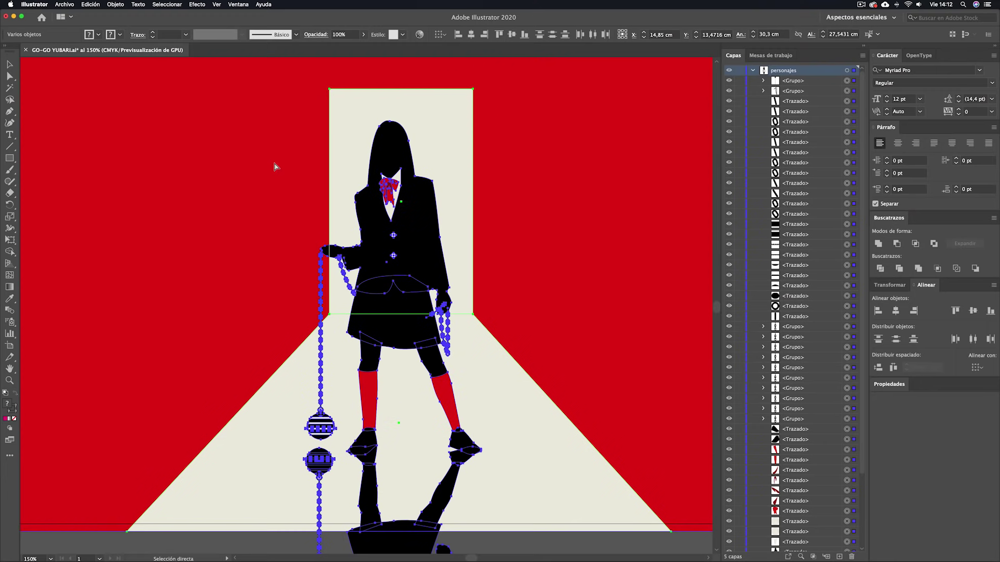
# Paste the character artwork into a new document and scale it up
pyautogui.hotkey('ctrl', 'n')
pyautogui.click(679, 402)
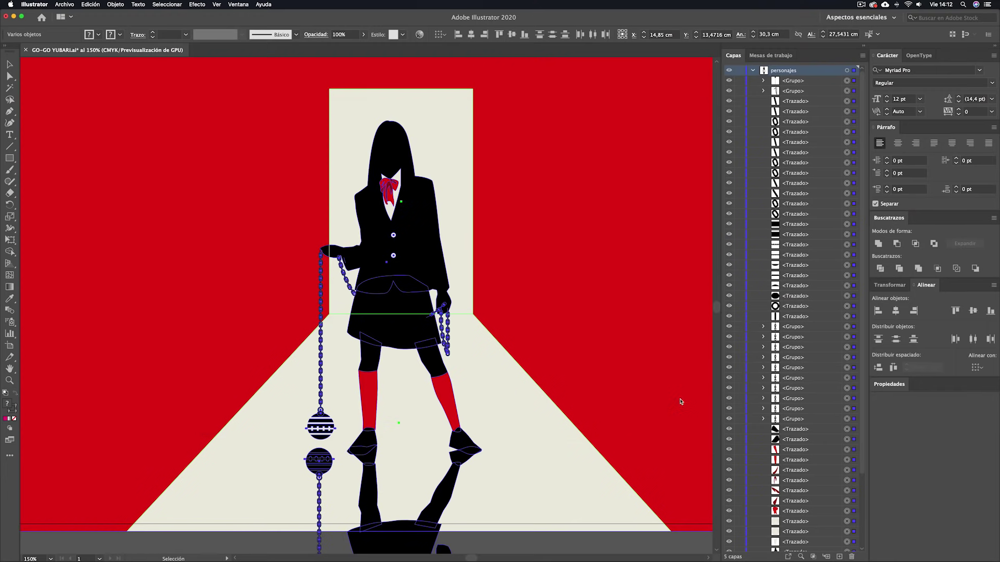
pyautogui.hotkey('ctrl', 'v')
pyautogui.moveTo(521, 445); pyautogui.dragTo(702, 543)
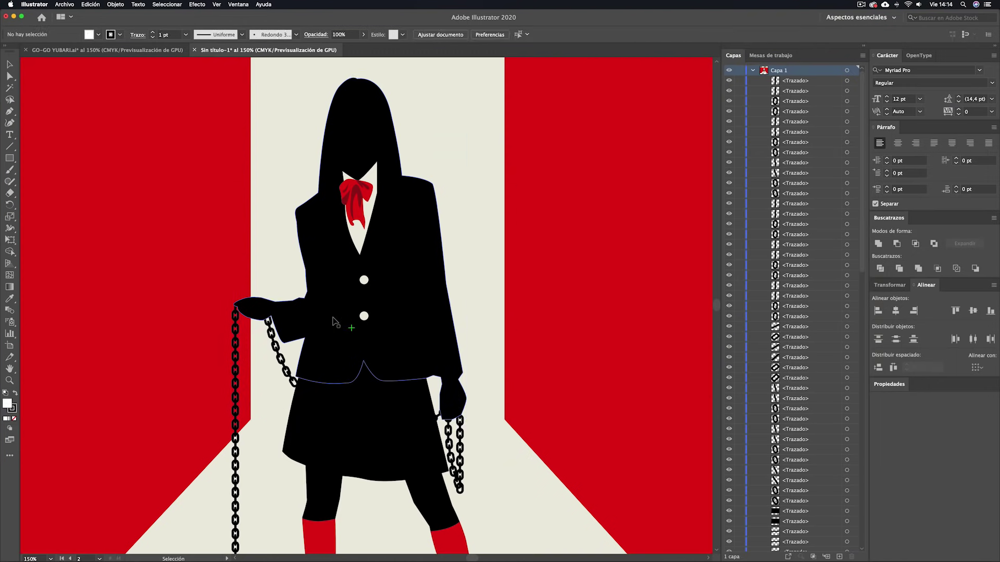
# Try moving the jacket silhouette path, undo it, and select all the figure's paths
pyautogui.click(314, 338)
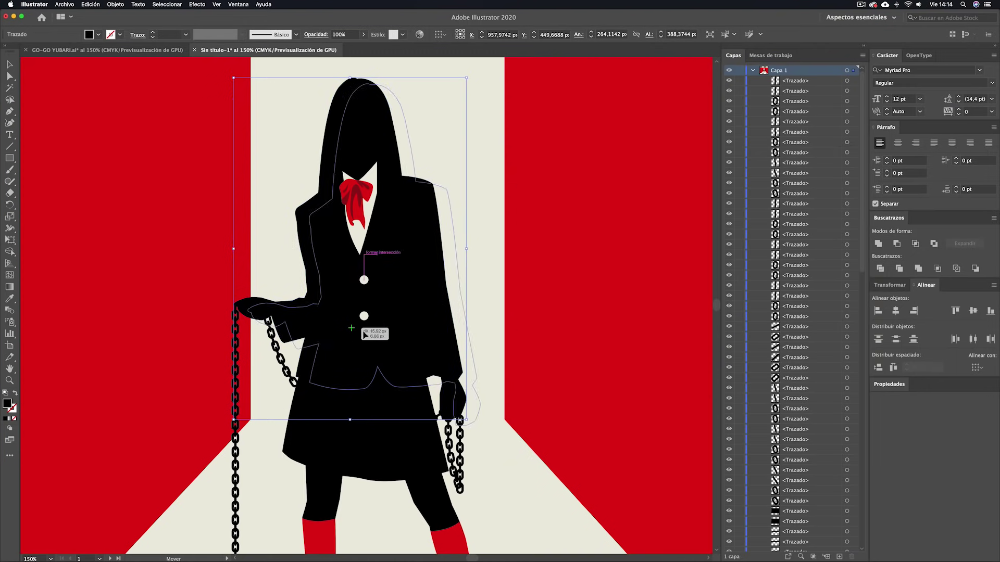
pyautogui.moveTo(364, 334); pyautogui.dragTo(562, 303)
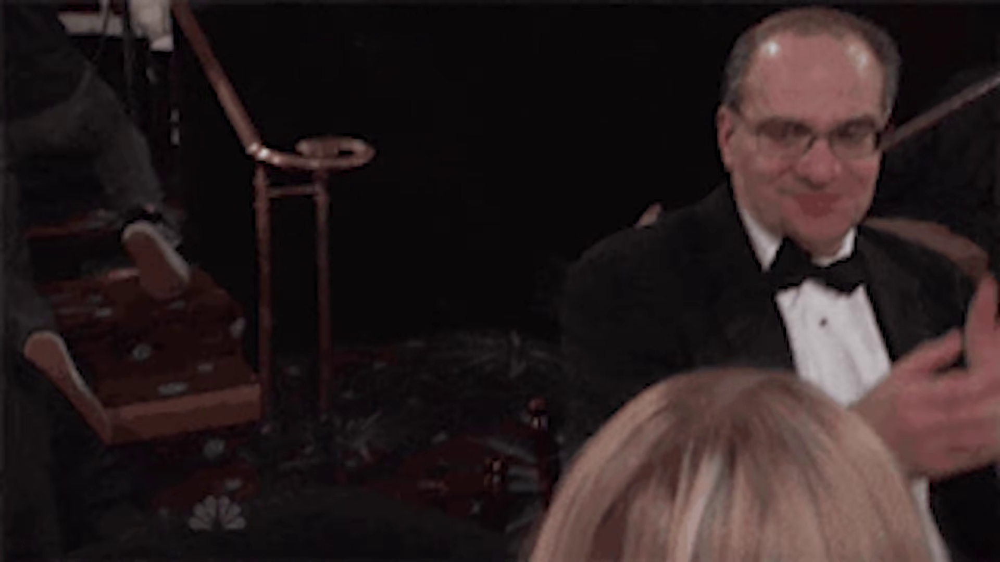
pyautogui.moveTo(604, 214); pyautogui.dragTo(587, 222)
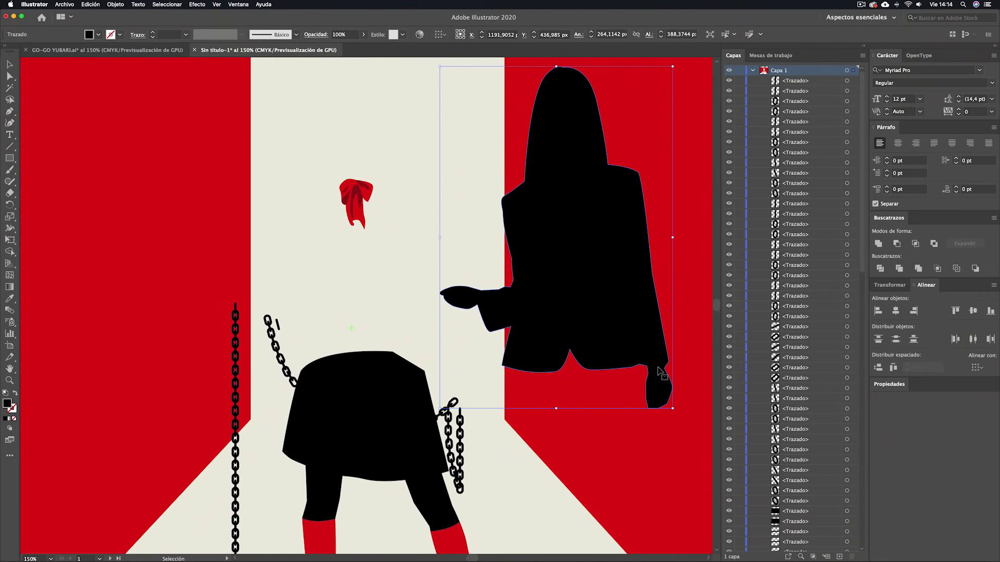
pyautogui.press('a')
pyautogui.hotkey('ctrl', 'z')
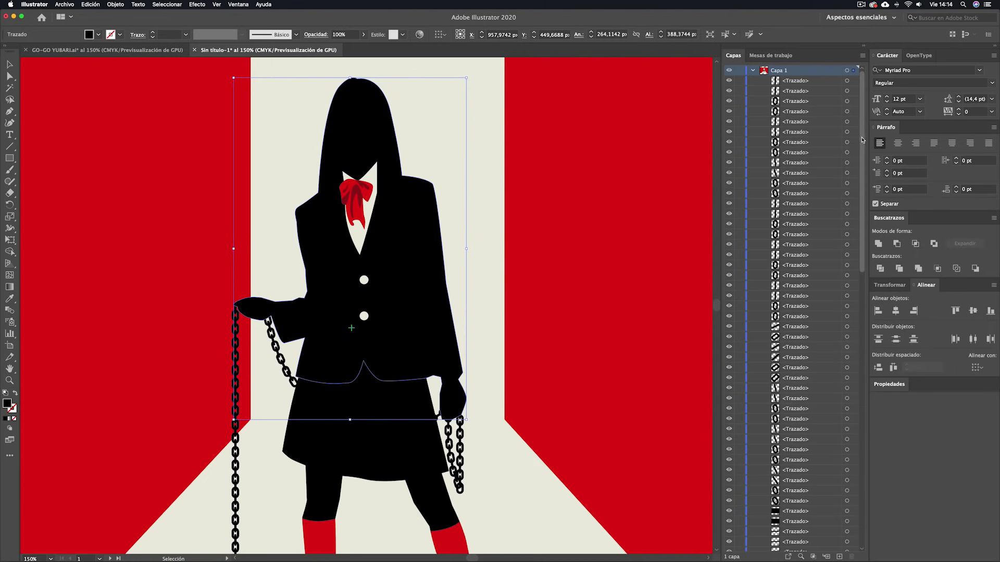
pyautogui.moveTo(862, 139); pyautogui.dragTo(886, 430)
pyautogui.click(792, 489)
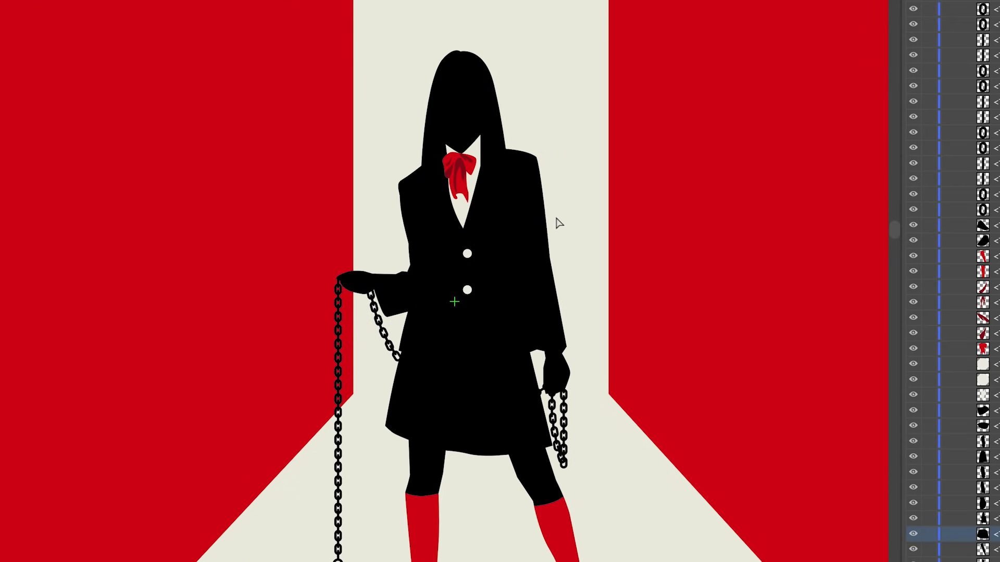
pyautogui.moveTo(612, 380); pyautogui.dragTo(641, 385)
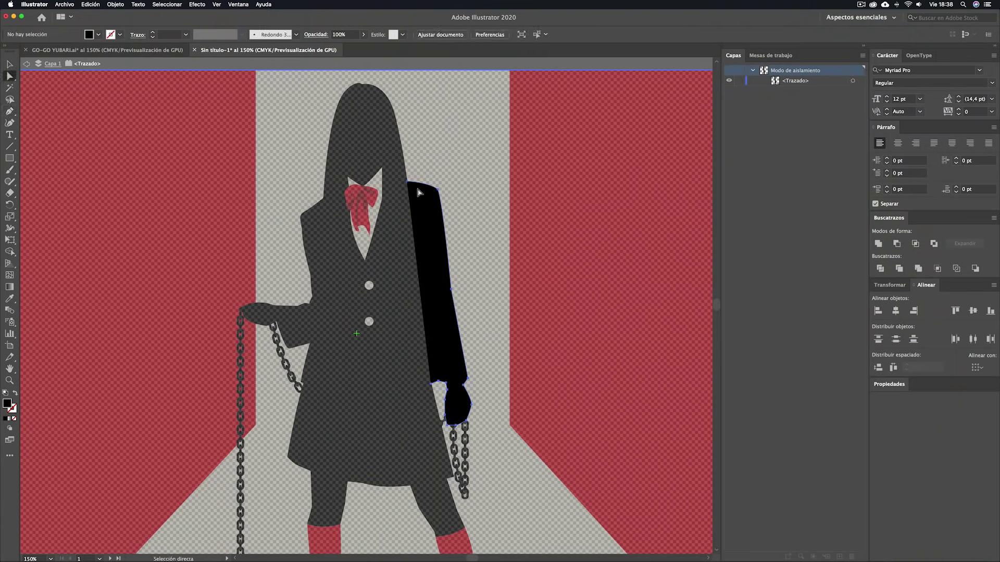
# Reshape the top and lower ends of the arm path with the Pen tool
pyautogui.press('p')
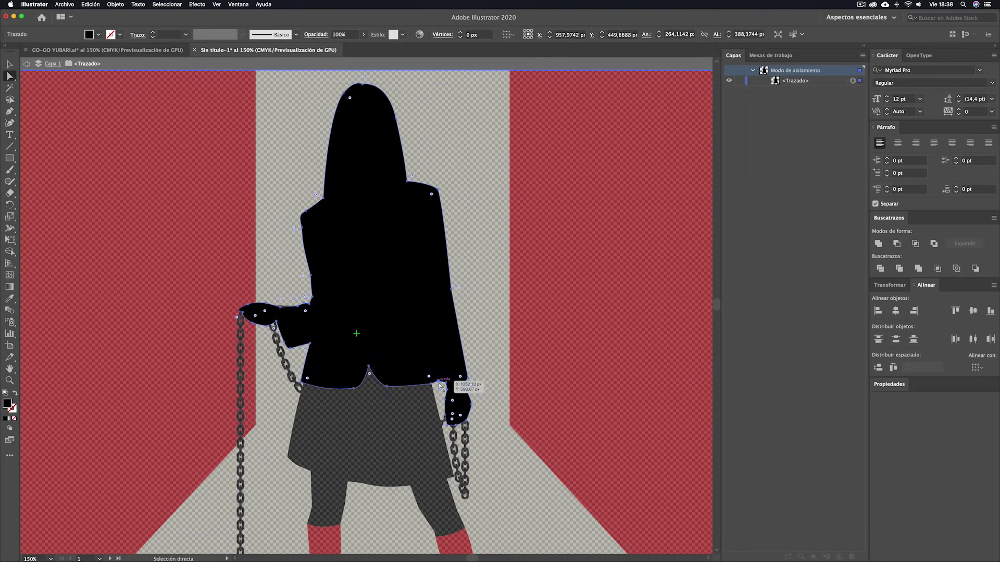
pyautogui.moveTo(433, 294); pyautogui.dragTo(434, 282)
pyautogui.scroll(2, 439, 388)
pyautogui.moveTo(440, 382); pyautogui.dragTo(447, 384)
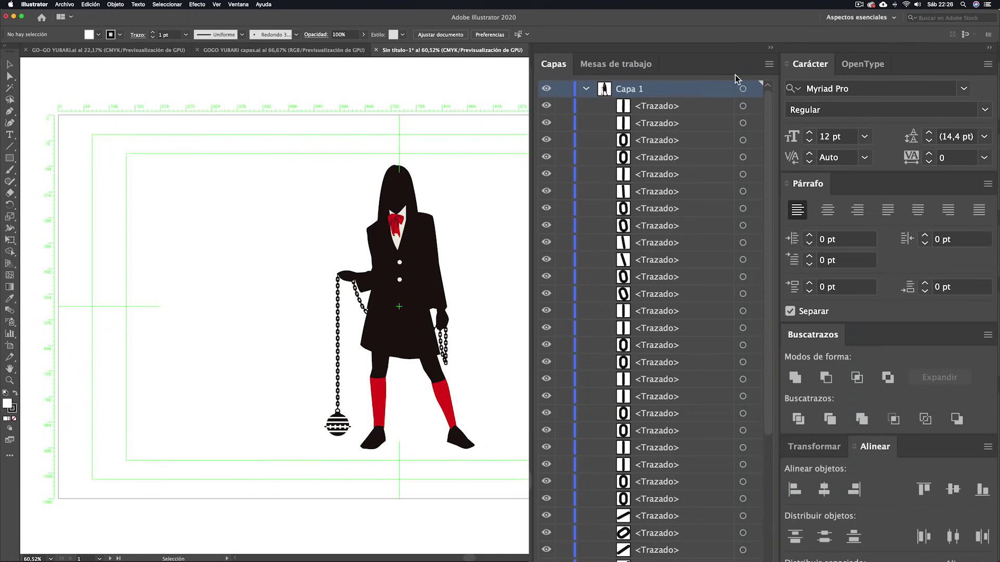
# Release the paths to separate layers and move Capa 2–109 out of Capa 1
pyautogui.click(768, 65)
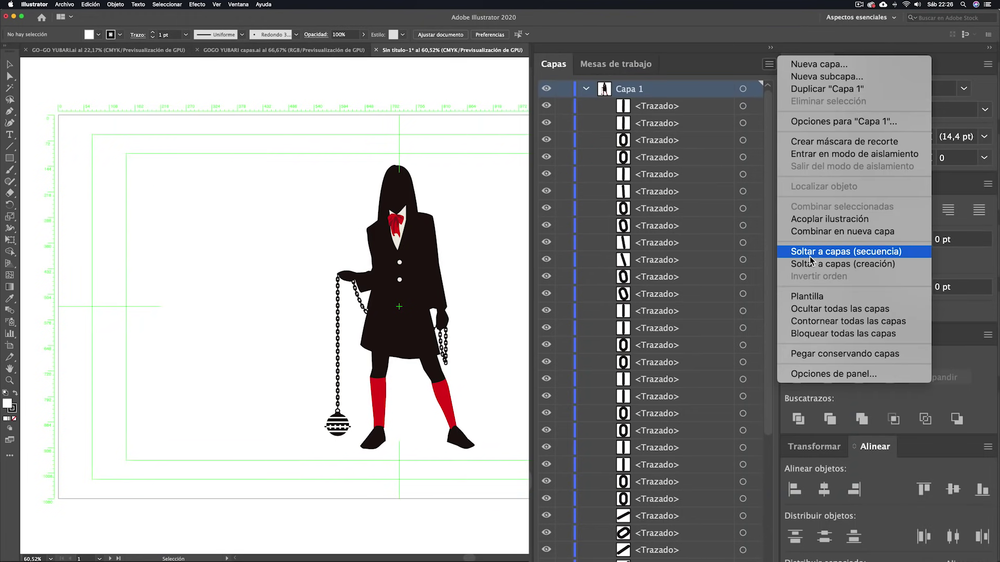
pyautogui.click(809, 254)
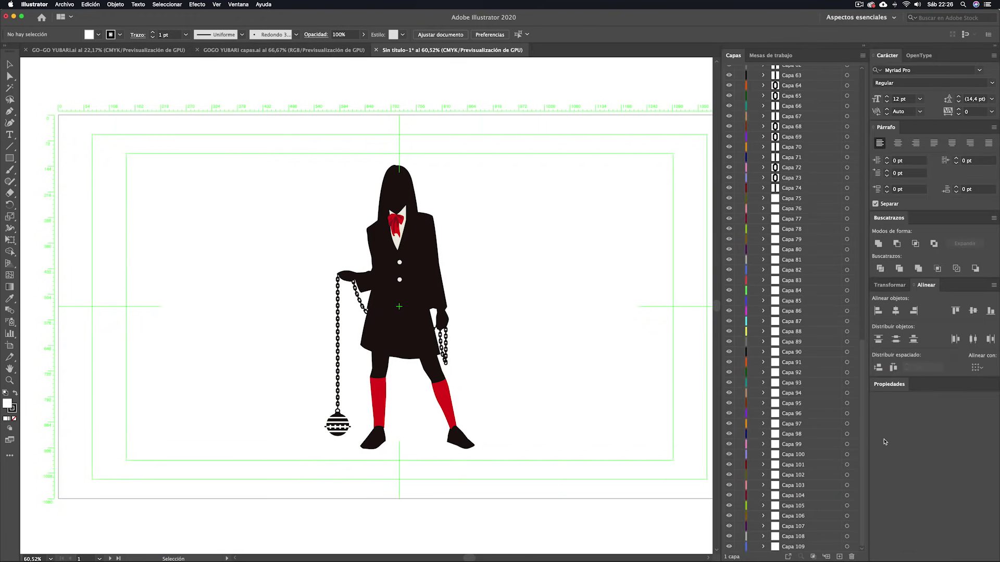
pyautogui.keyDown('shift'); pyautogui.click(794, 546); pyautogui.keyUp('shift')
pyautogui.scroll(15, 791, 312)
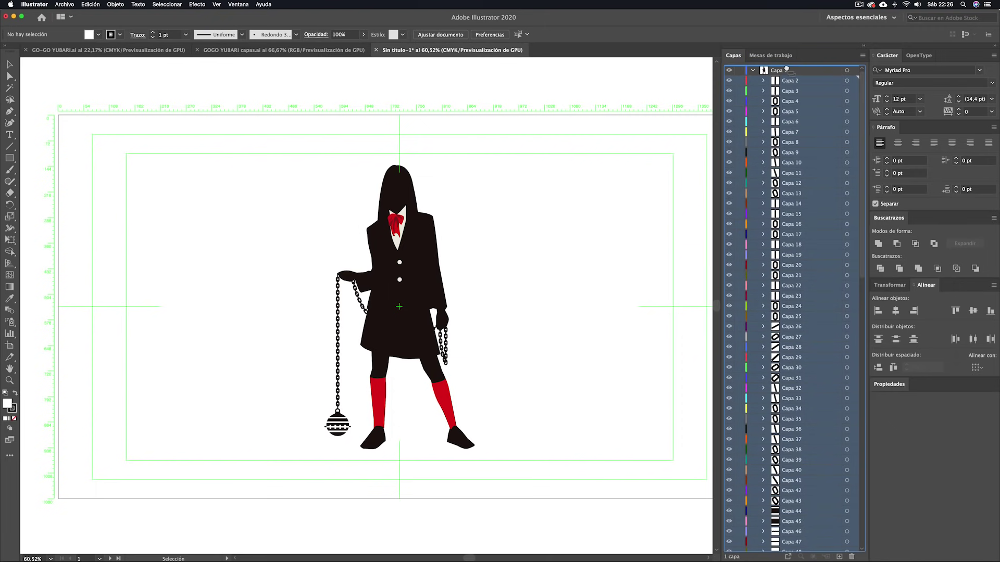
pyautogui.moveTo(786, 69); pyautogui.dragTo(784, 66)
pyautogui.scroll(-15, 792, 312)
pyautogui.click(785, 546)
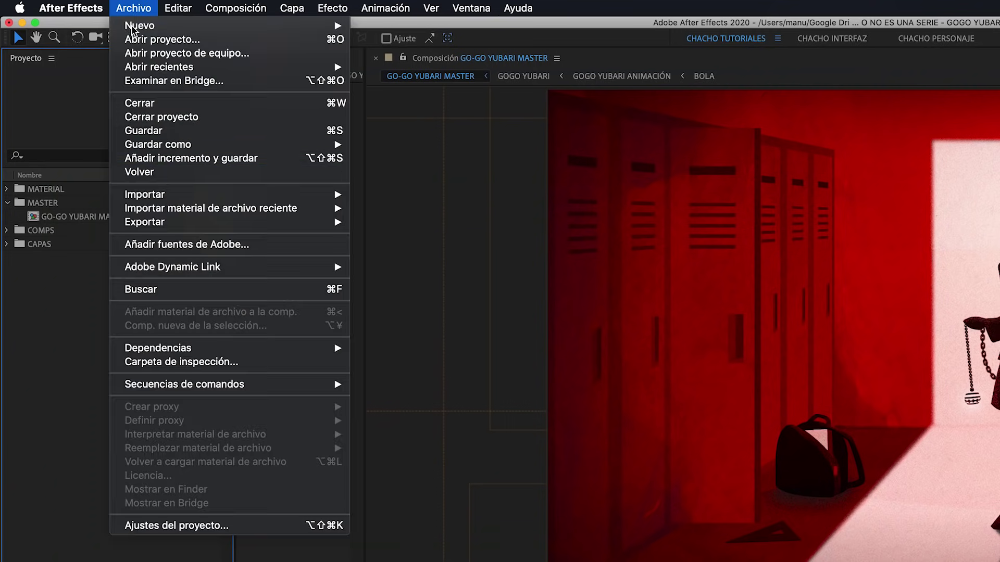
# Import GOGO YUBARI CAPAS SEPARADAS.ai and GO-GO YUBARI.psd as Composition – Retain Layer Sizes
pyautogui.moveTo(172, 194)
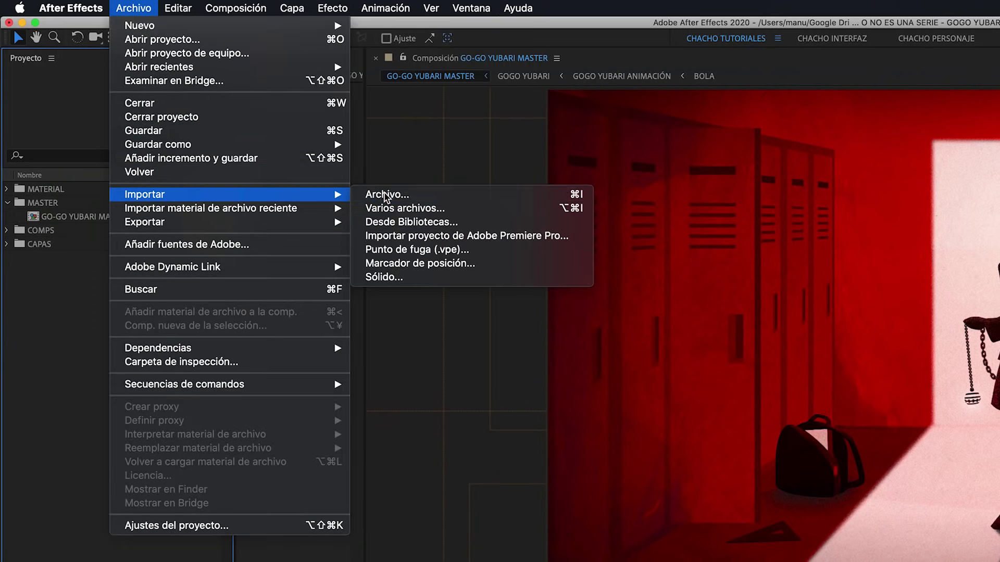
pyautogui.click(385, 196)
pyautogui.click(154, 56)
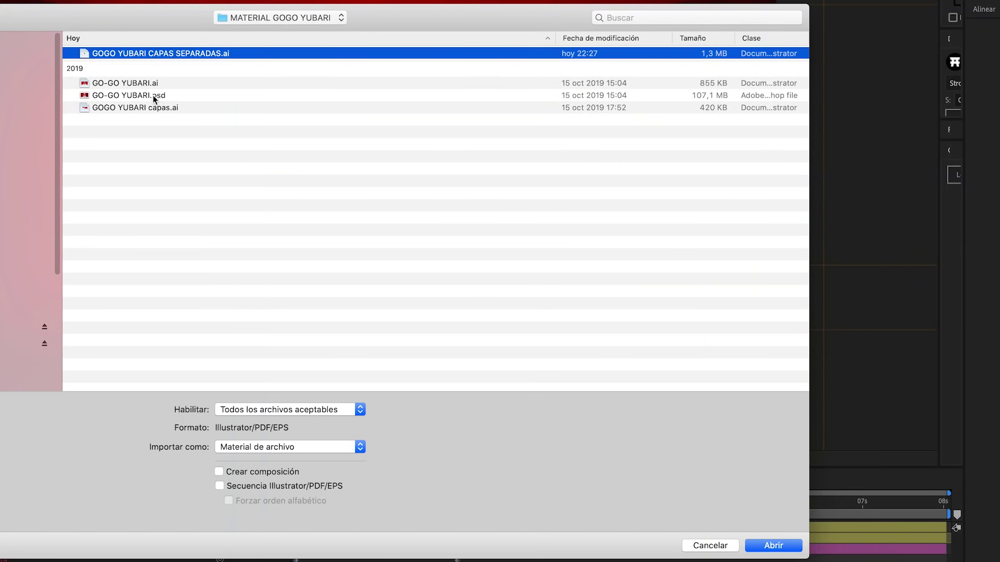
pyautogui.keyDown('super'); pyautogui.click(154, 97); pyautogui.keyUp('super')
pyautogui.click(349, 448)
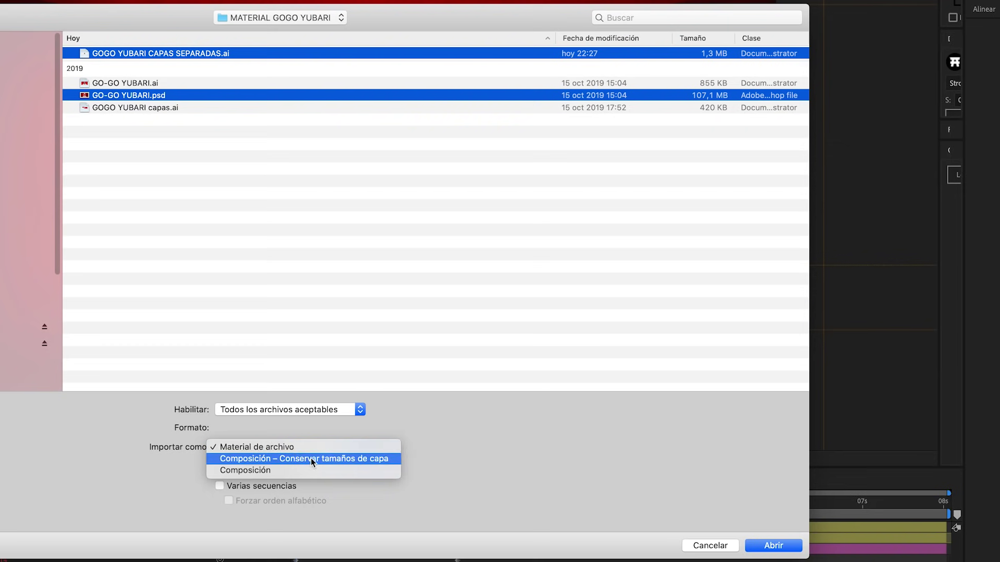
pyautogui.click(330, 458)
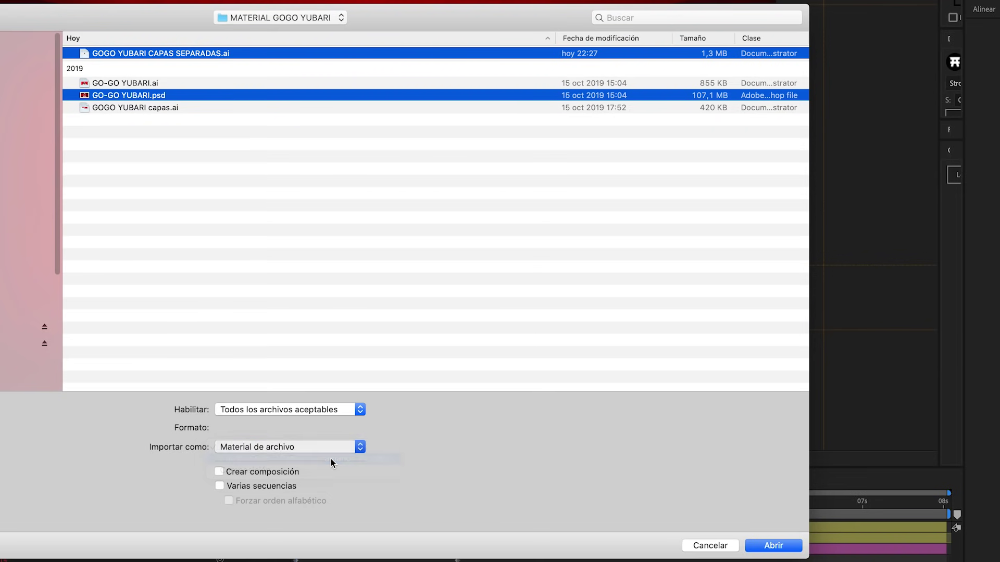
pyautogui.click(764, 548)
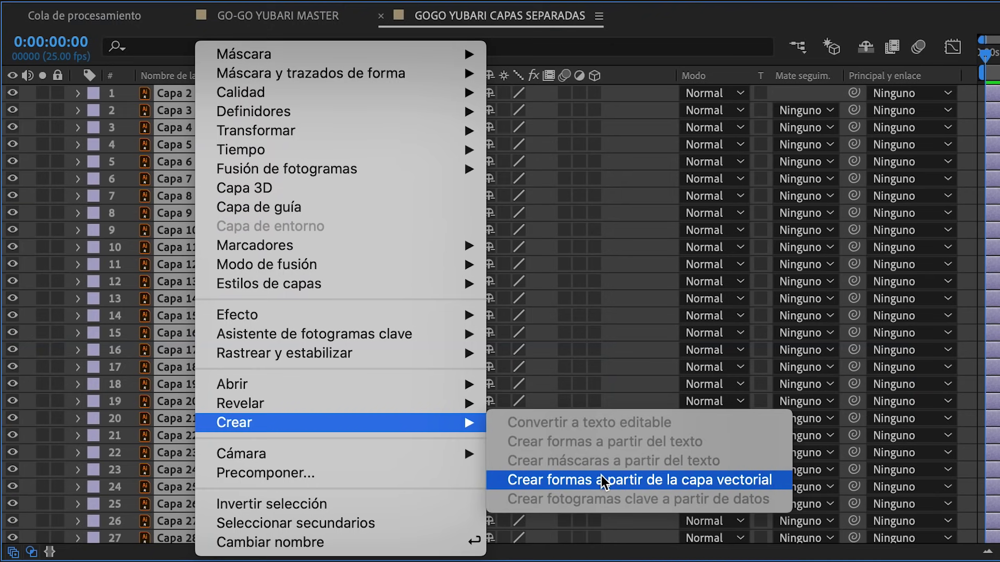
# Create shapes from the vector layers, adjust a body corner point, and rename CUERPO 2 to 'ANTEBRAZO DCHA'
pyautogui.click(604, 479)
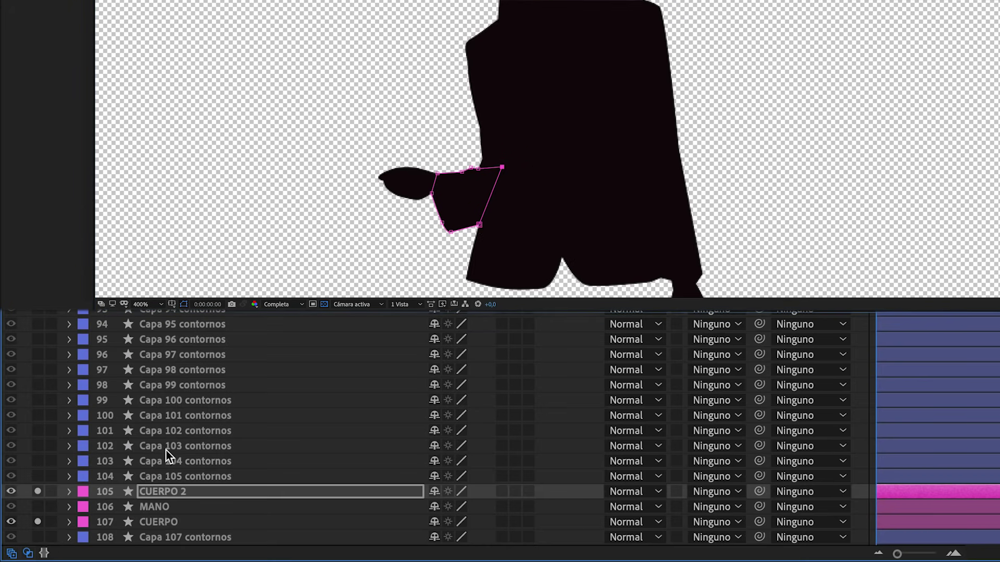
pyautogui.moveTo(479, 227); pyautogui.dragTo(511, 213)
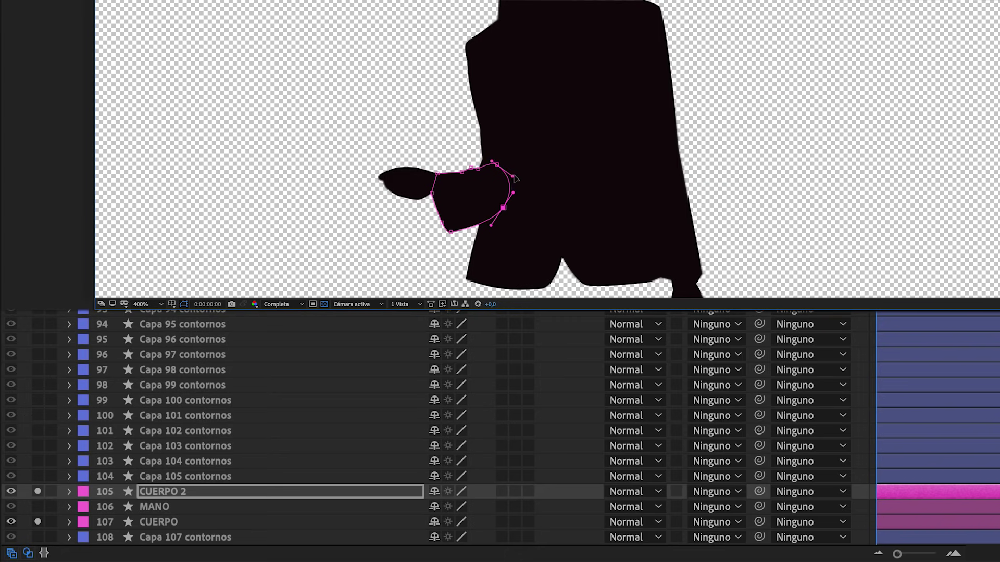
pyautogui.click(159, 489)
pyautogui.press('Return')
pyautogui.write('ANTEBRAZO DCHA')
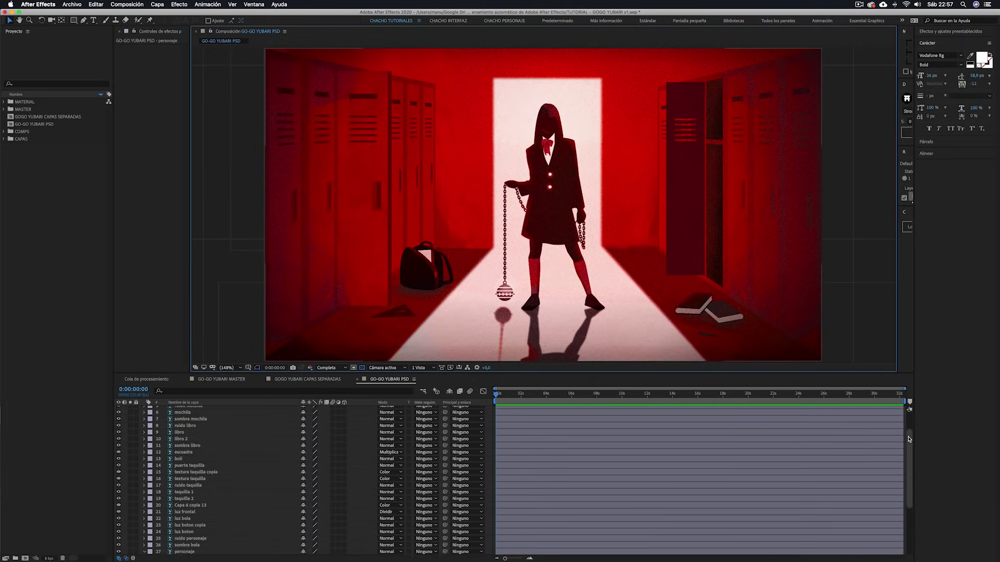
# Select the personaje layer, try shifting the character right, then undo the move
pyautogui.moveTo(908, 438); pyautogui.dragTo(657, 473)
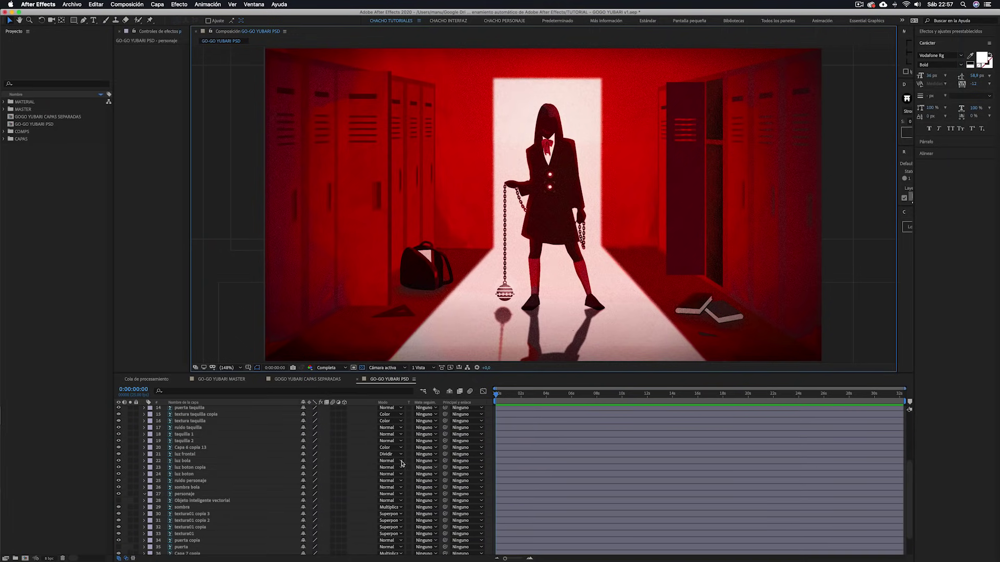
pyautogui.click(184, 495)
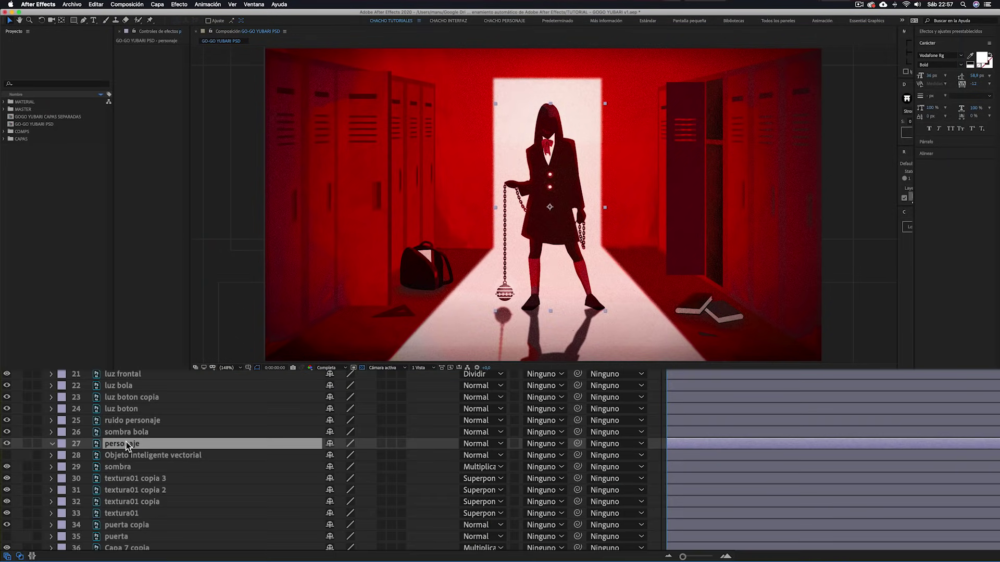
pyautogui.moveTo(549, 232); pyautogui.dragTo(585, 226)
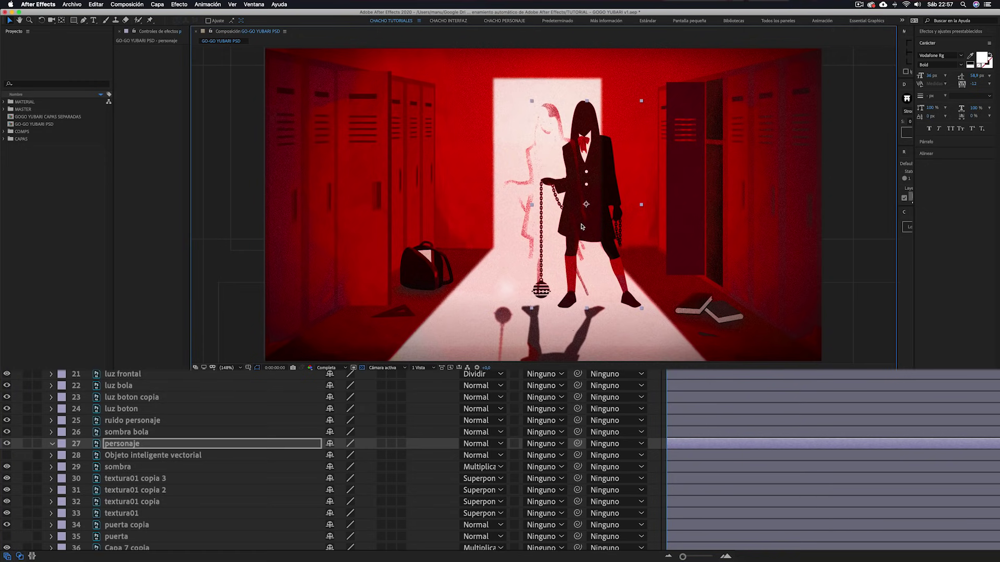
pyautogui.press('super+z')
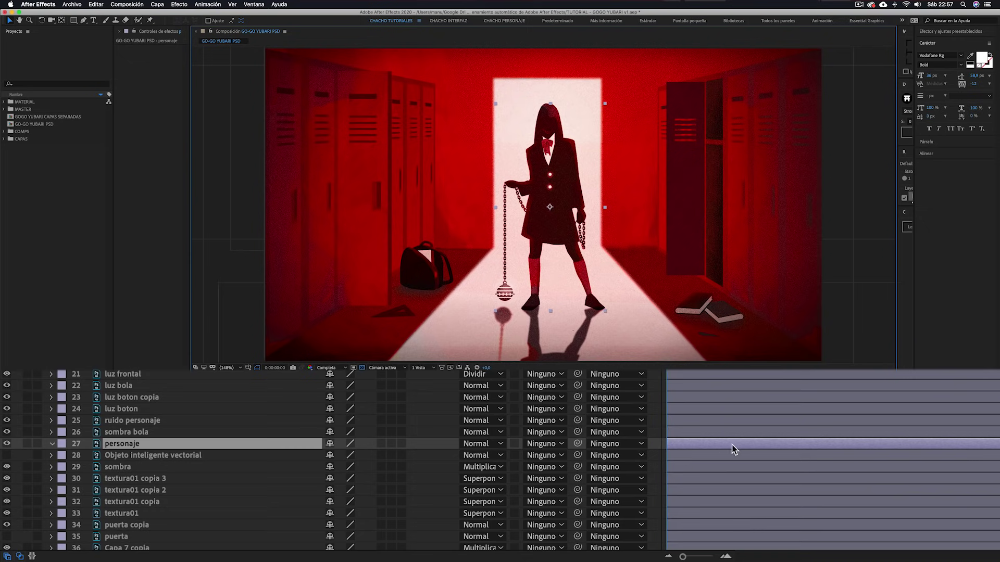
# Solo the personaje layer so only the schoolgirl shows
pyautogui.rightClick(114, 449)
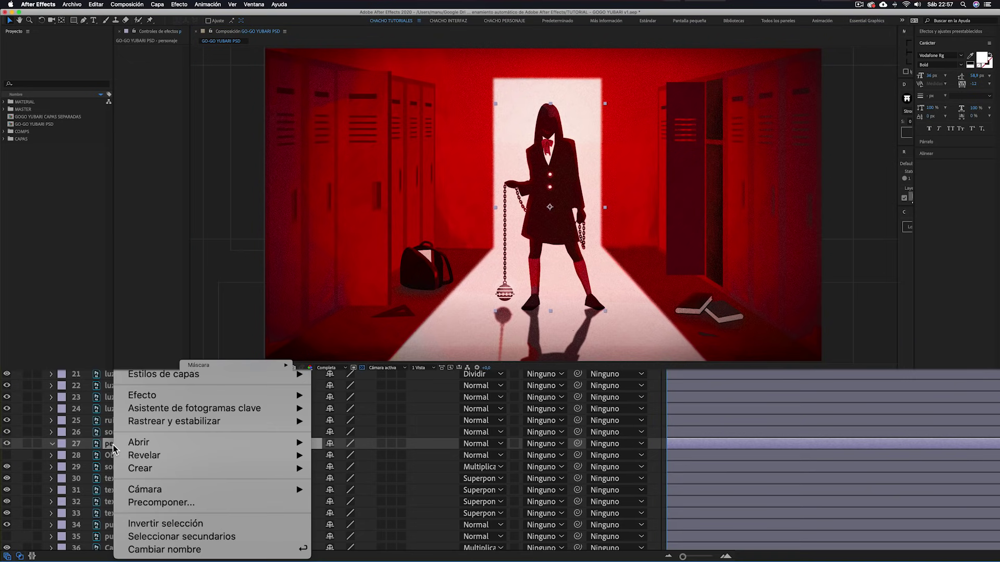
pyautogui.moveTo(146, 472)
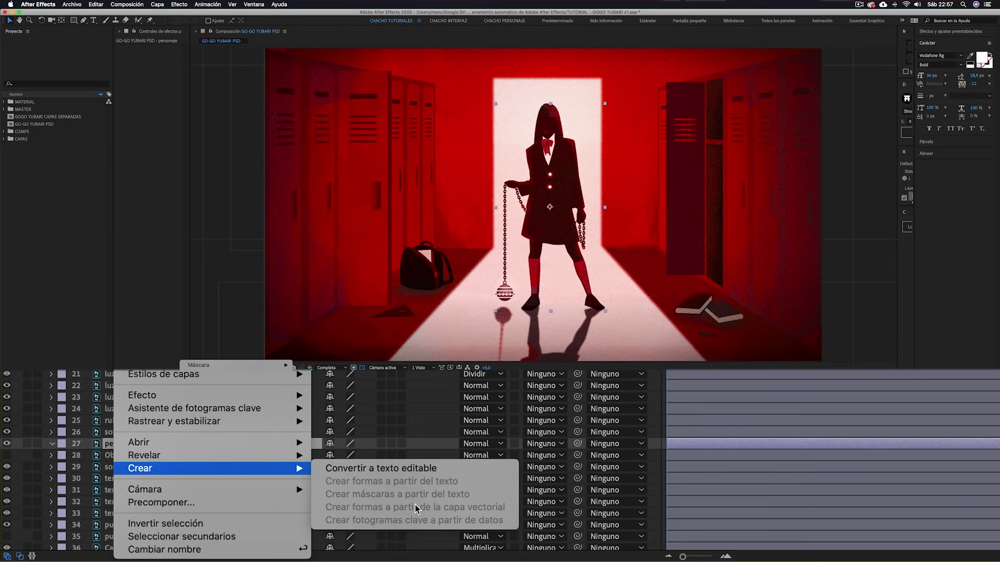
pyautogui.click(100, 444)
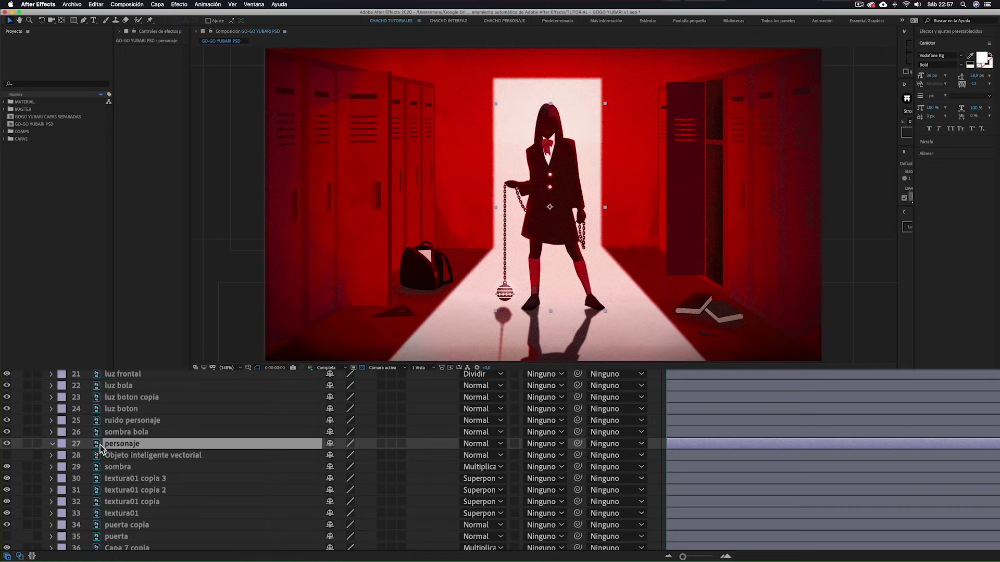
pyautogui.click(130, 494)
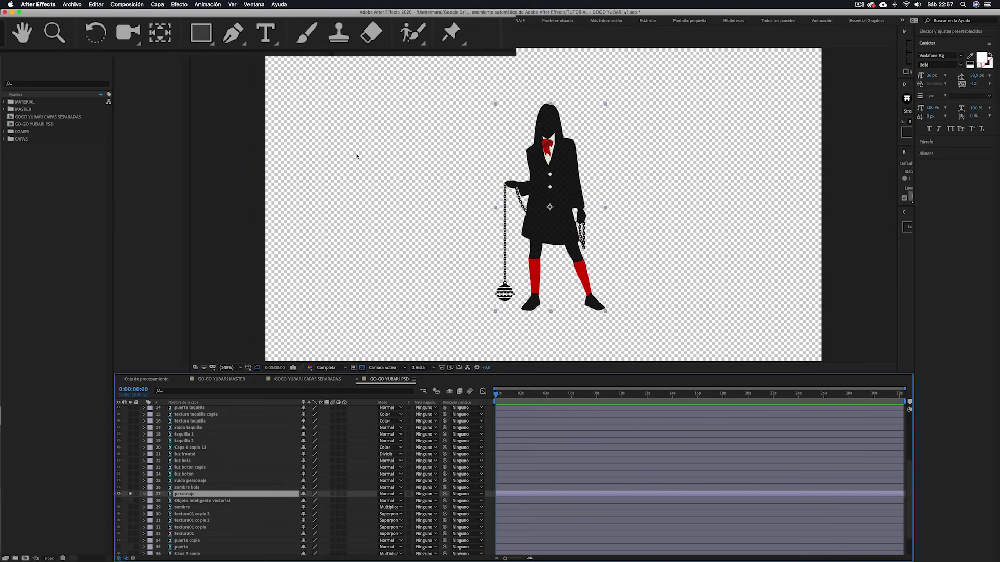
# Place Puppet Position Pins on the character's body, hands, skirt and both feet
pyautogui.click(454, 32)
pyautogui.click(547, 114)
pyautogui.click(511, 185)
pyautogui.click(570, 144)
pyautogui.click(547, 159)
pyautogui.click(530, 151)
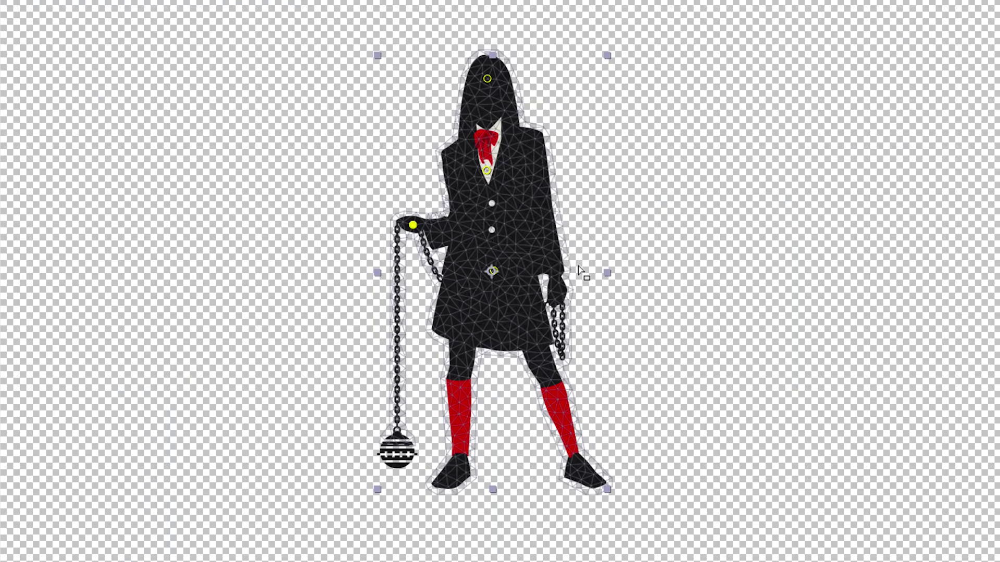
pyautogui.click(447, 479)
pyautogui.click(592, 478)
pyautogui.click(467, 334)
# Test-bend the hand pins to swing the chain and the skirt pin to bend the leg, undoing each
pyautogui.click(535, 335)
pyautogui.moveTo(412, 225); pyautogui.dragTo(407, 209)
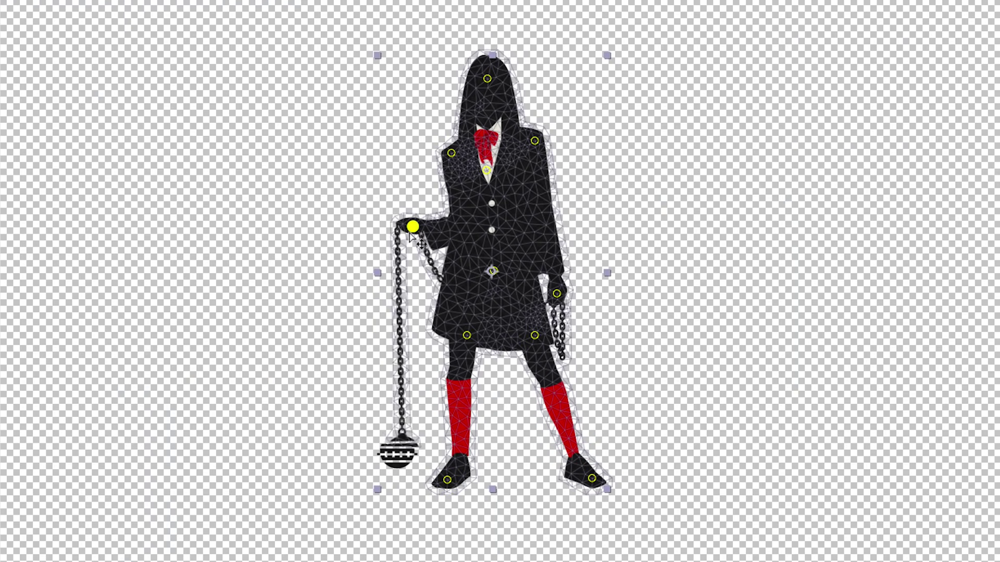
pyautogui.moveTo(556, 293); pyautogui.dragTo(665, 227)
pyautogui.hotkey('ctrl', 'z')
pyautogui.moveTo(534, 335); pyautogui.dragTo(605, 332)
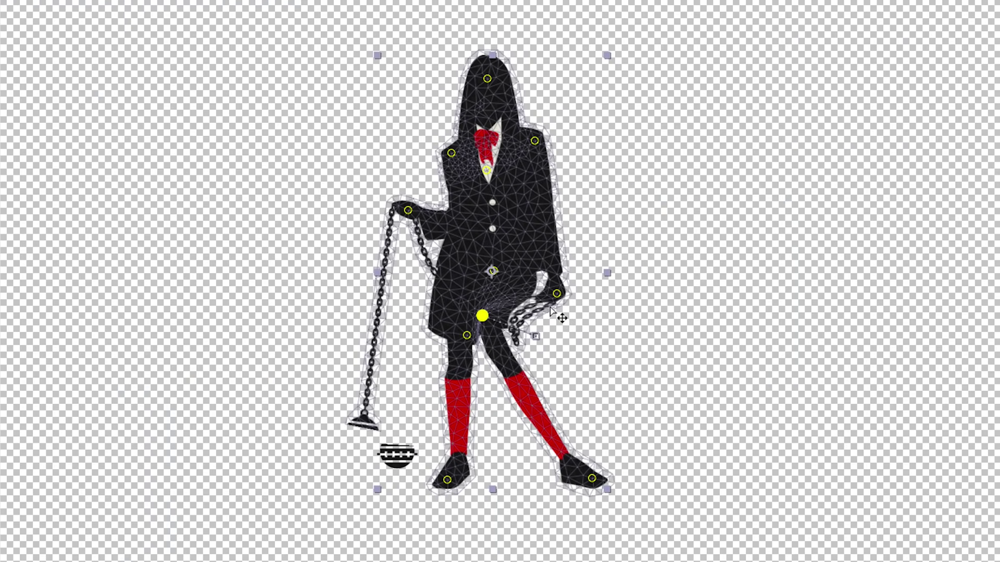
pyautogui.hotkey('ctrl', 'z')
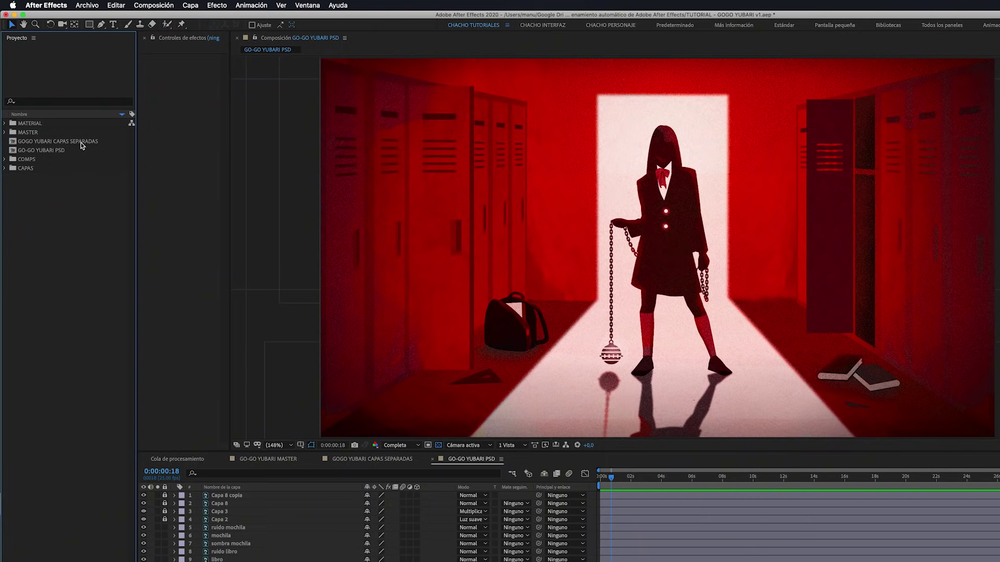
# Drag GOGO YUBARI CAPAS SEPARADAS into the timeline and scale the new layer down
pyautogui.moveTo(82, 146); pyautogui.dragTo(273, 526)
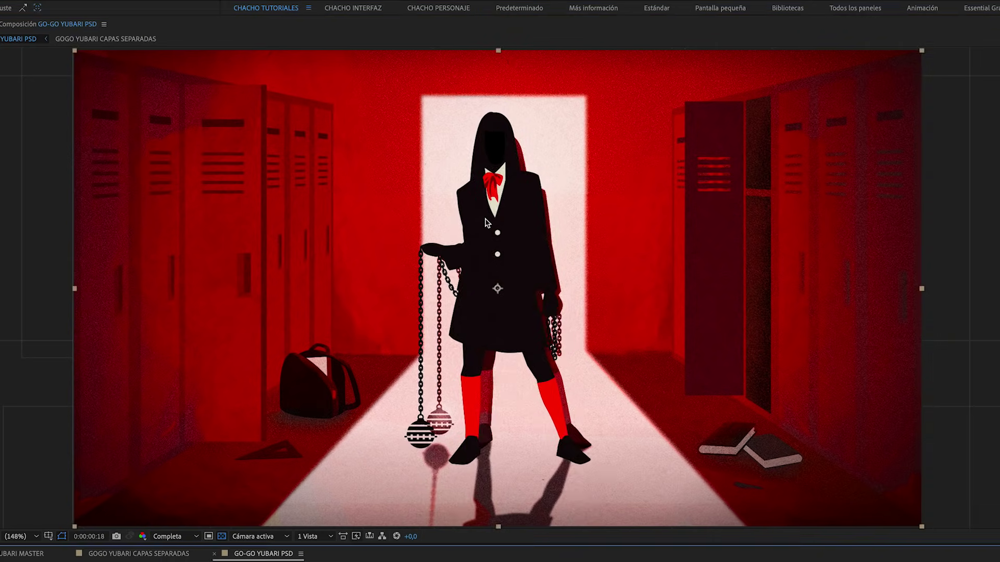
pyautogui.moveTo(921, 50); pyautogui.dragTo(912, 80)
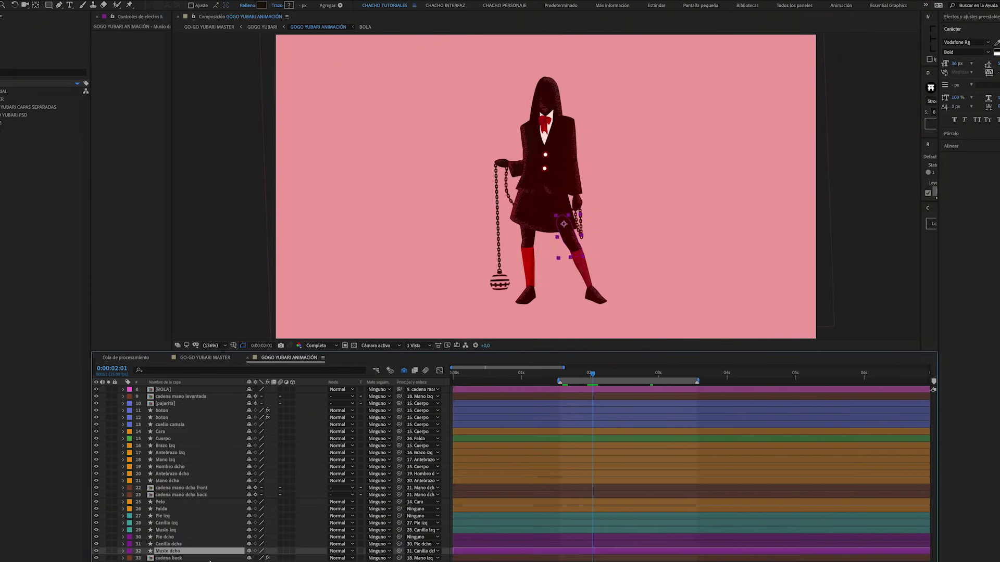
# Step up through the body-part layers with Ctrl+Up
pyautogui.hotkey('ctrl', 'Up')
pyautogui.hotkey('ctrl', 'Up')
pyautogui.hotkey('ctrl', 'Up')
pyautogui.hotkey('ctrl', 'Up')
pyautogui.hotkey('ctrl', 'Up')
pyautogui.hotkey('ctrl', 'Up')
pyautogui.hotkey('ctrl', 'Up')
pyautogui.hotkey('ctrl', 'Up')
pyautogui.hotkey('ctrl', 'Up')
pyautogui.hotkey('ctrl', 'Up')
pyautogui.hotkey('ctrl', 'Up')
pyautogui.hotkey('ctrl', 'Up')
pyautogui.hotkey('ctrl', 'Up')
pyautogui.hotkey('ctrl', 'Up')
pyautogui.hotkey('ctrl', 'Up')
pyautogui.hotkey('ctrl', 'Up')
pyautogui.click(109, 389)
pyautogui.click(110, 390)
pyautogui.doubleClick(160, 391)
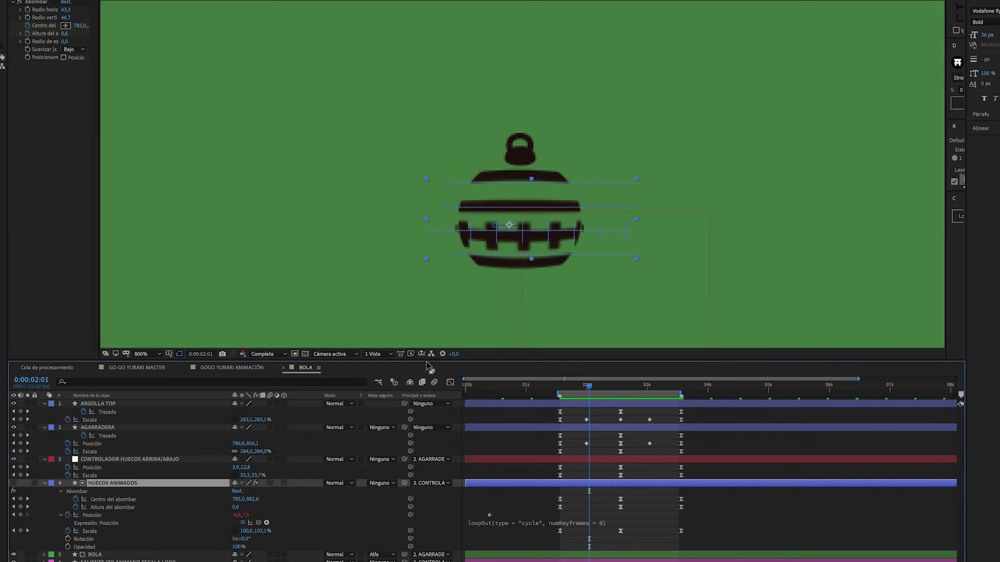
pyautogui.press('space')
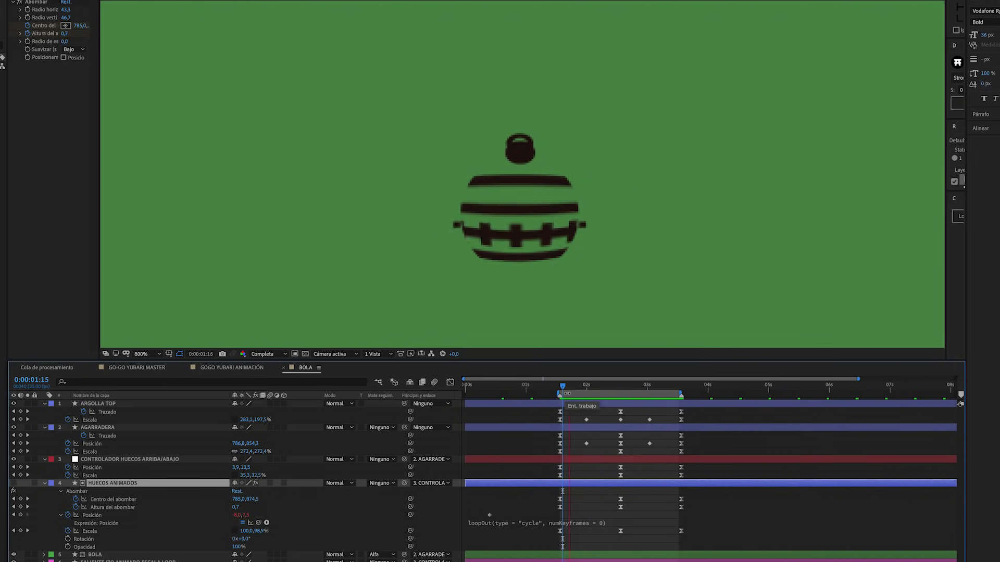
pyautogui.press('space')
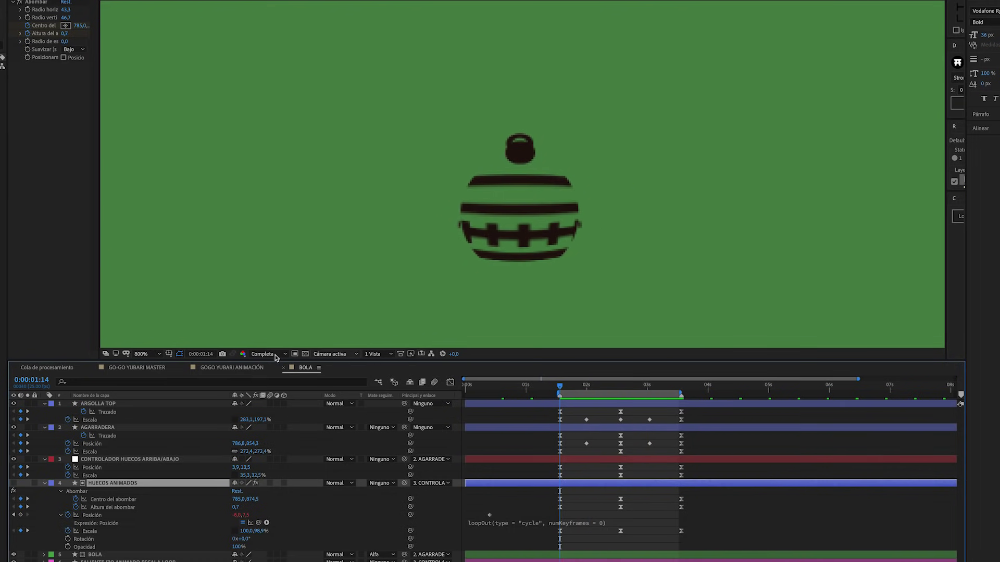
pyautogui.click(283, 368)
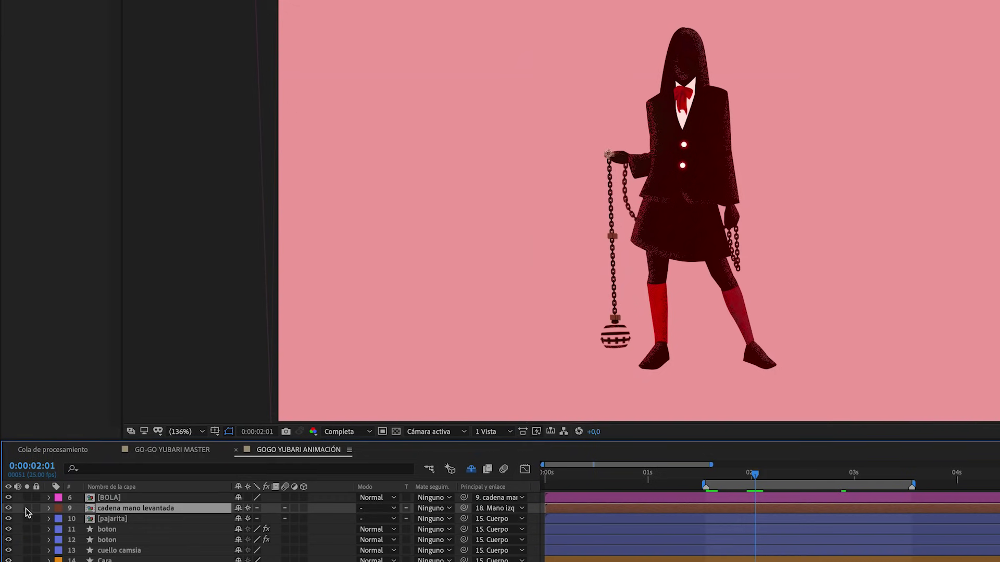
pyautogui.click(27, 508)
pyautogui.click(27, 508)
# Toggle the cadena mano levantada solo and nudge the second chain link slightly up-right
pyautogui.click(28, 508)
pyautogui.click(27, 508)
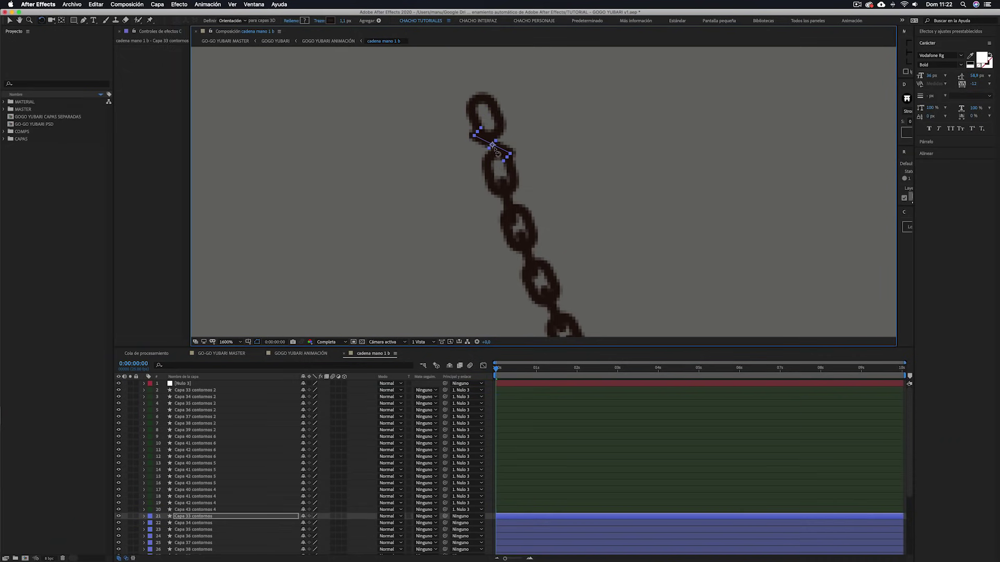
pyautogui.click(502, 174)
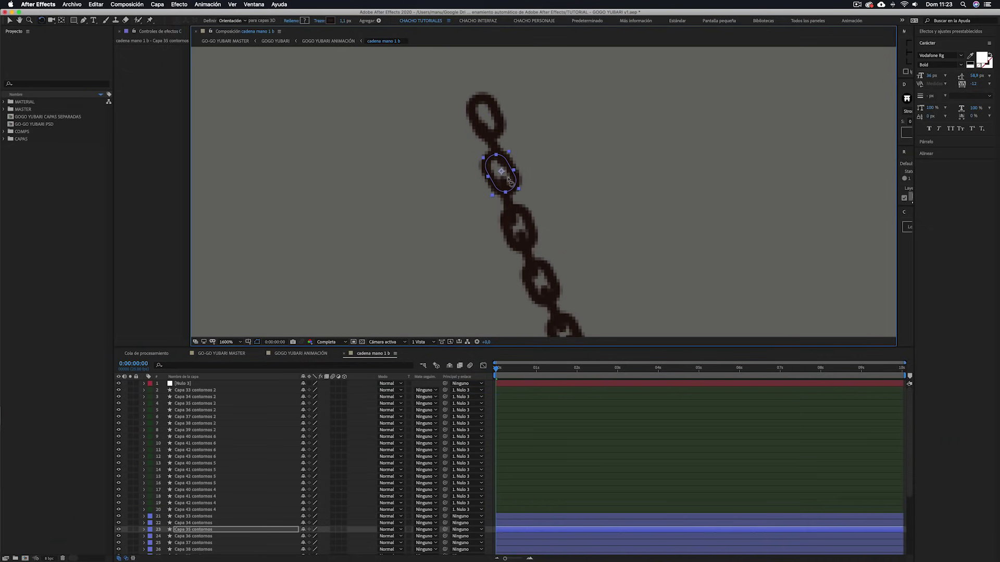
pyautogui.press('v')
pyautogui.moveTo(508, 179); pyautogui.dragTo(512, 177)
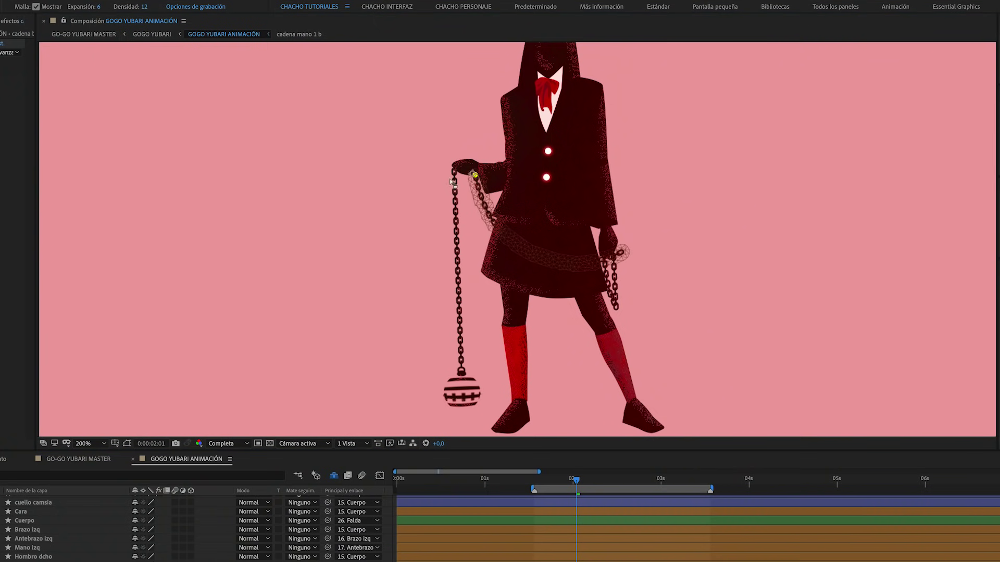
# Add a puppet pin to the hanging chain and drag pins to reshape its curve
pyautogui.click(527, 251)
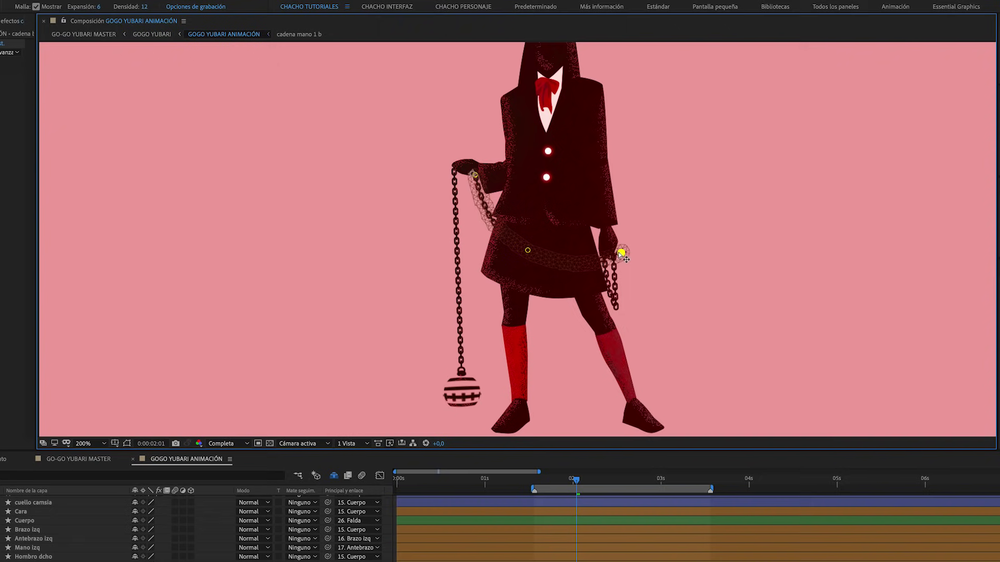
pyautogui.moveTo(622, 253); pyautogui.dragTo(610, 251)
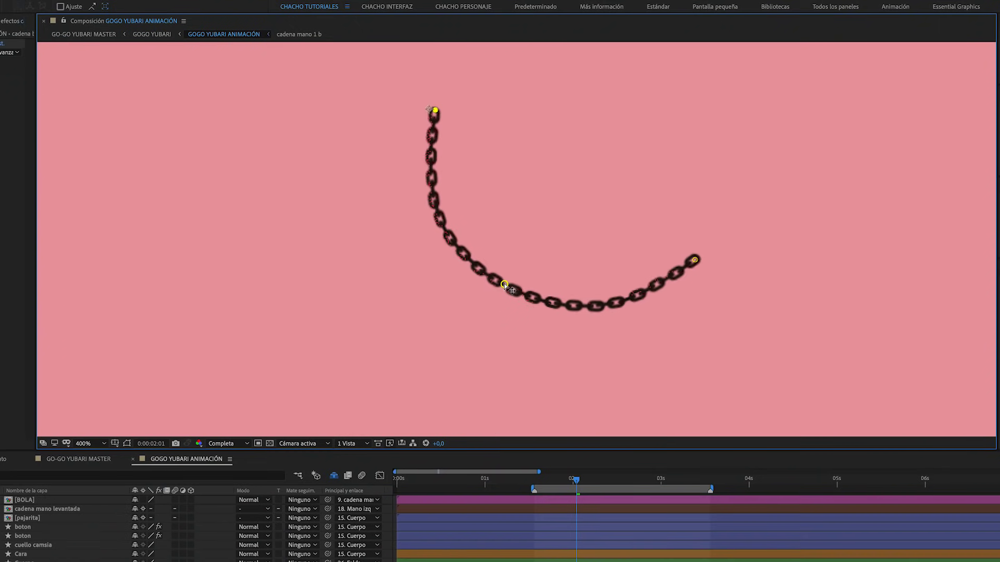
pyautogui.moveTo(504, 285)
pyautogui.mouseDown()
pyautogui.moveTo(576, 101)
pyautogui.moveTo(408, 403)
pyautogui.moveTo(428, 367)
pyautogui.mouseUp()
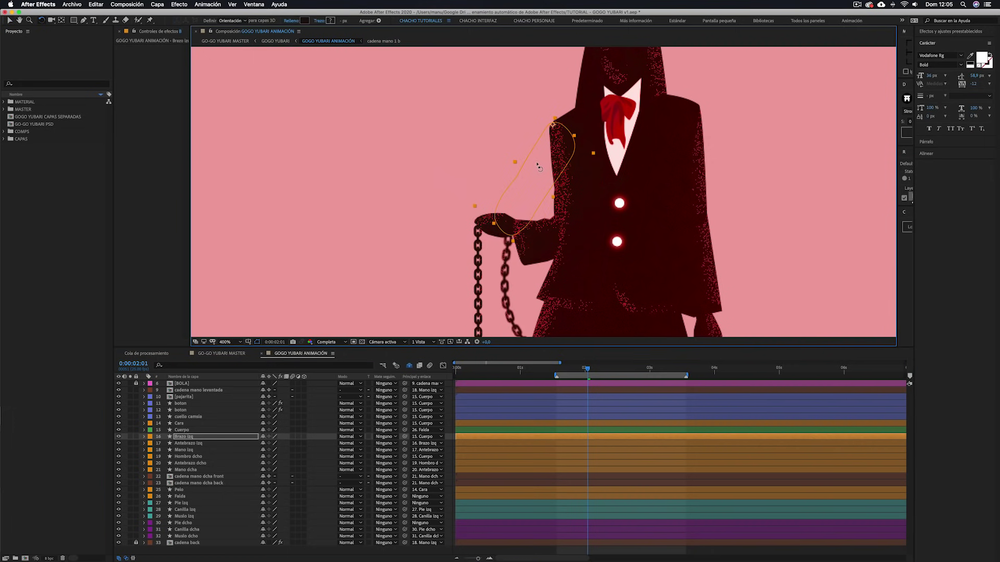
pyautogui.scroll(-5, 499, 140)
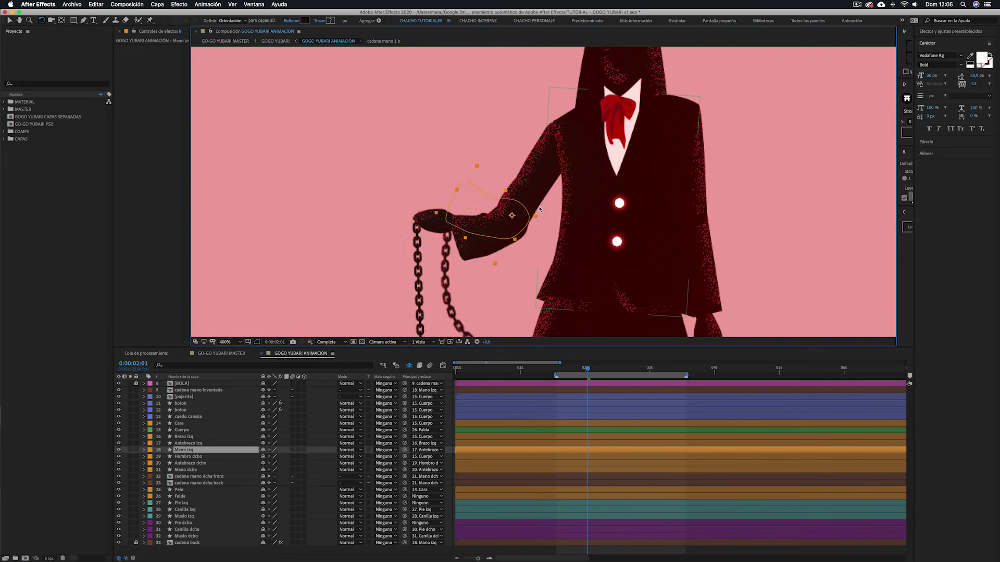
pyautogui.click(543, 218)
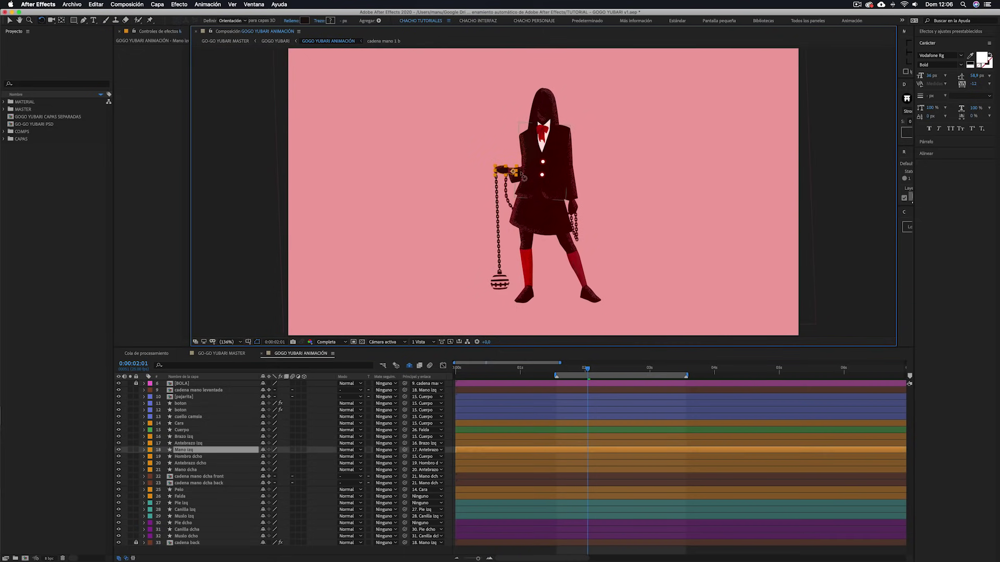
pyautogui.click(543, 116)
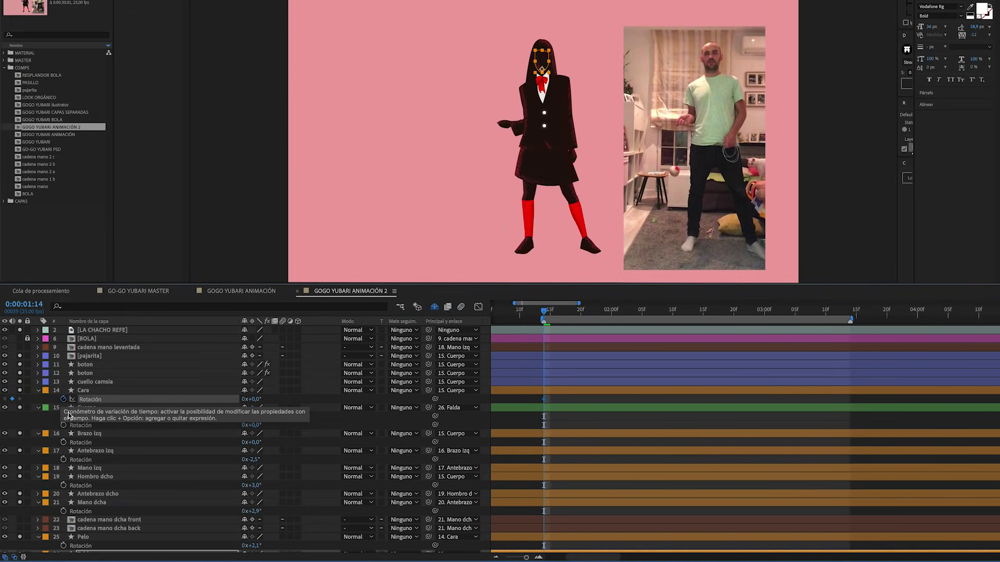
# Keyframe Cuerpo, Brazo izq and Antebrazo izq rotation at the playhead, then preview
pyautogui.click(63, 416)
pyautogui.click(64, 424)
pyautogui.click(64, 442)
pyautogui.click(64, 459)
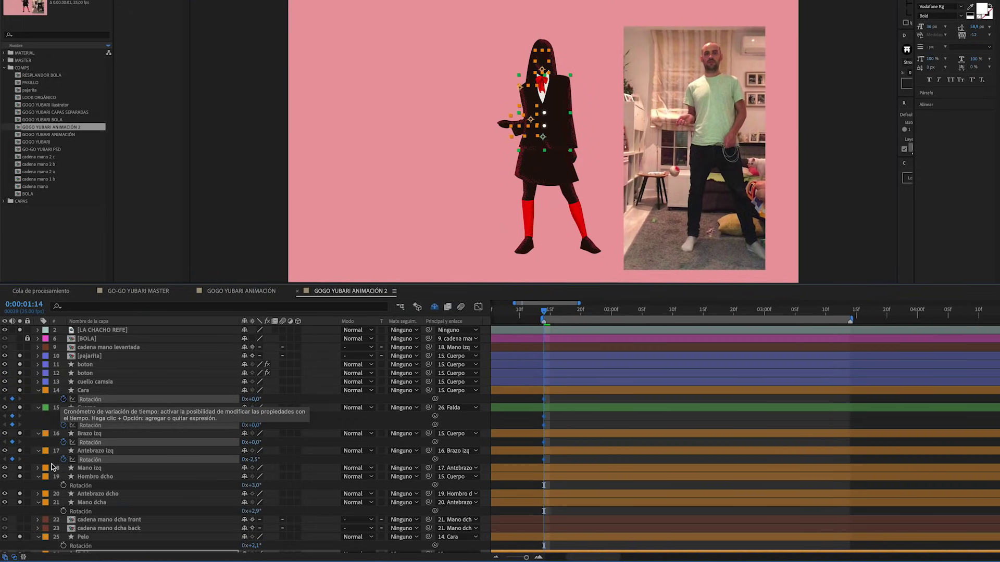
pyautogui.scroll(-5, 66, 551)
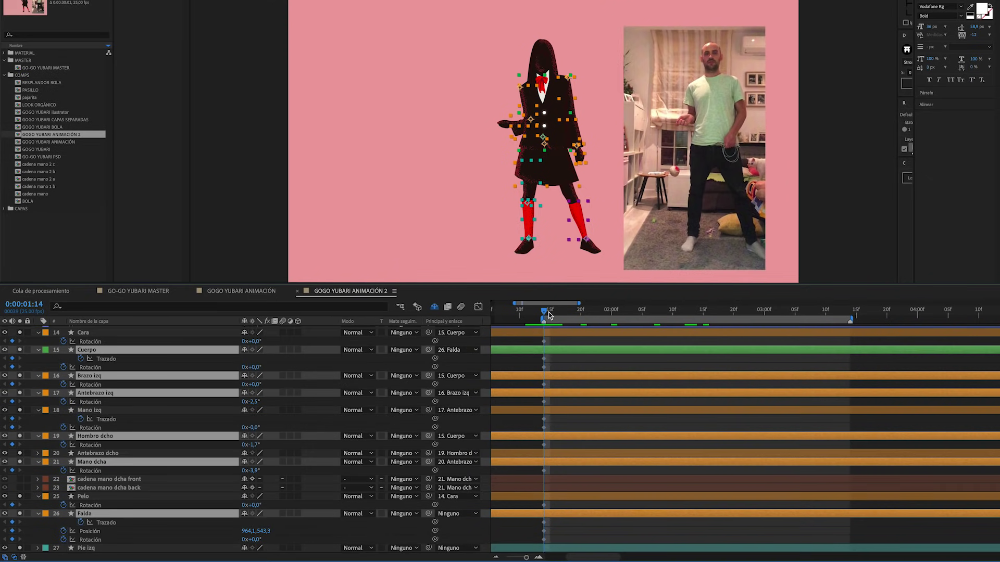
pyautogui.press('space')
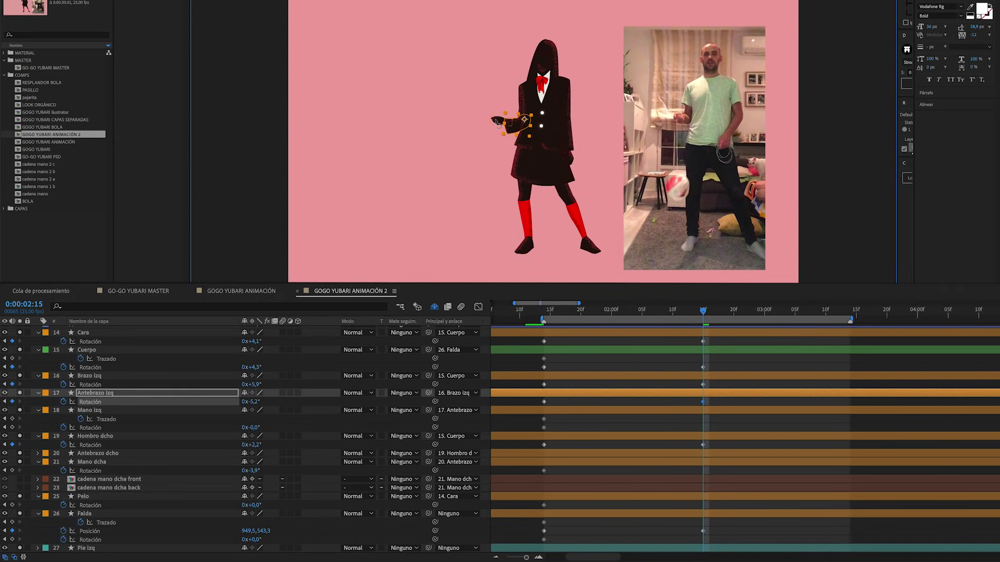
# Apply Easy Ease, lengthen the influence handles in the Graph Editor, and switch to the value graph
pyautogui.rightClick(697, 401)
pyautogui.moveTo(735, 521)
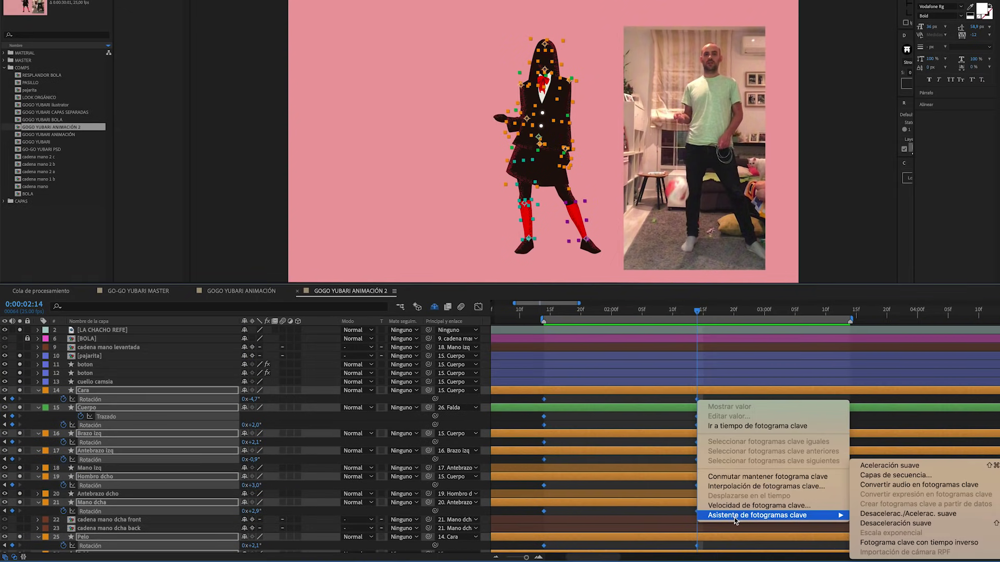
pyautogui.click(897, 515)
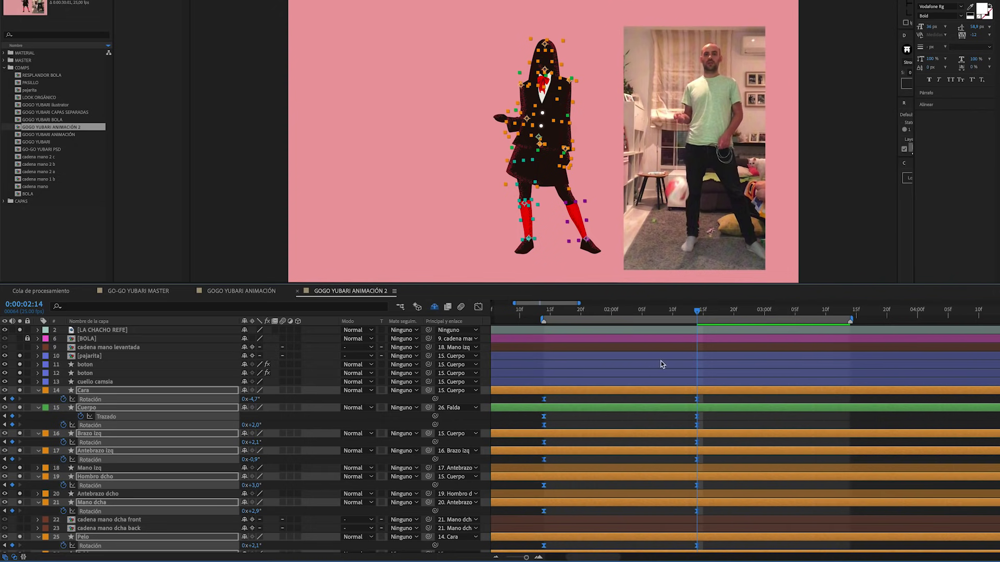
pyautogui.click(479, 308)
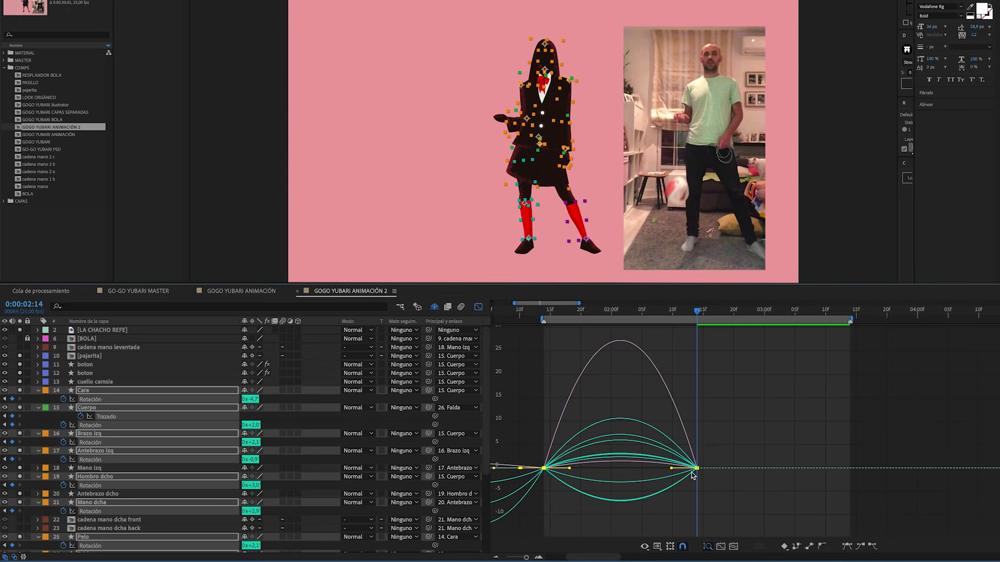
pyautogui.moveTo(669, 469); pyautogui.dragTo(649, 474)
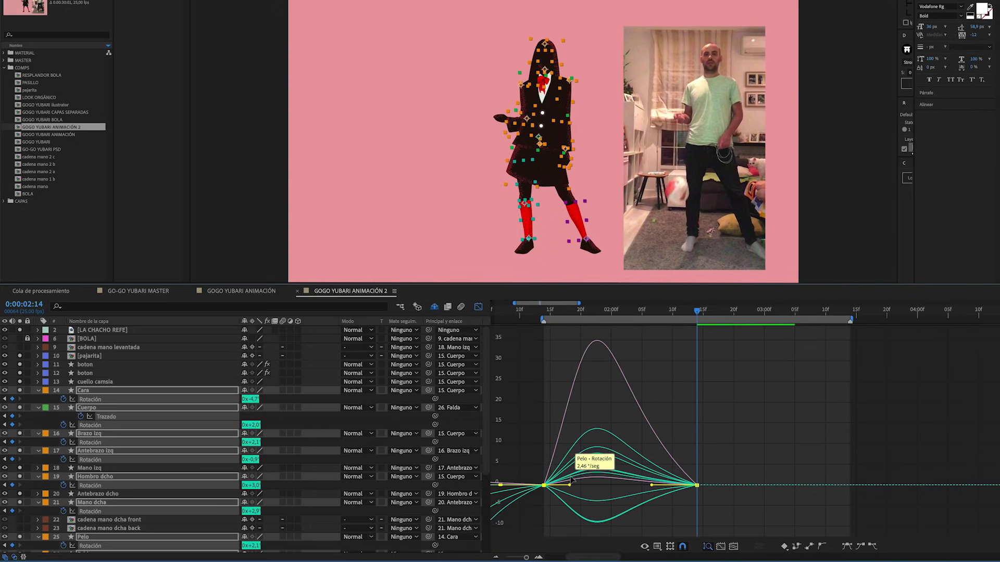
pyautogui.click(658, 547)
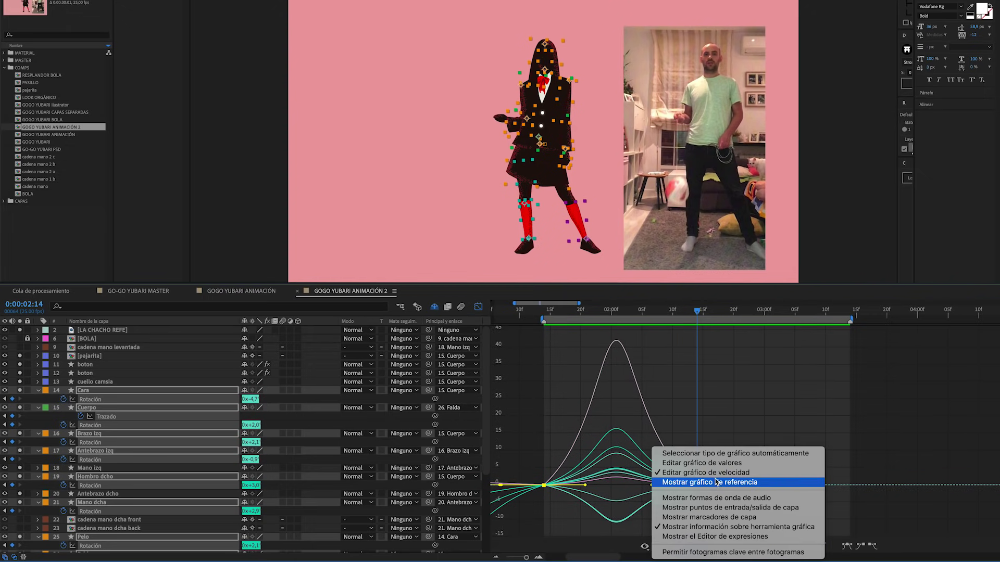
pyautogui.click(703, 463)
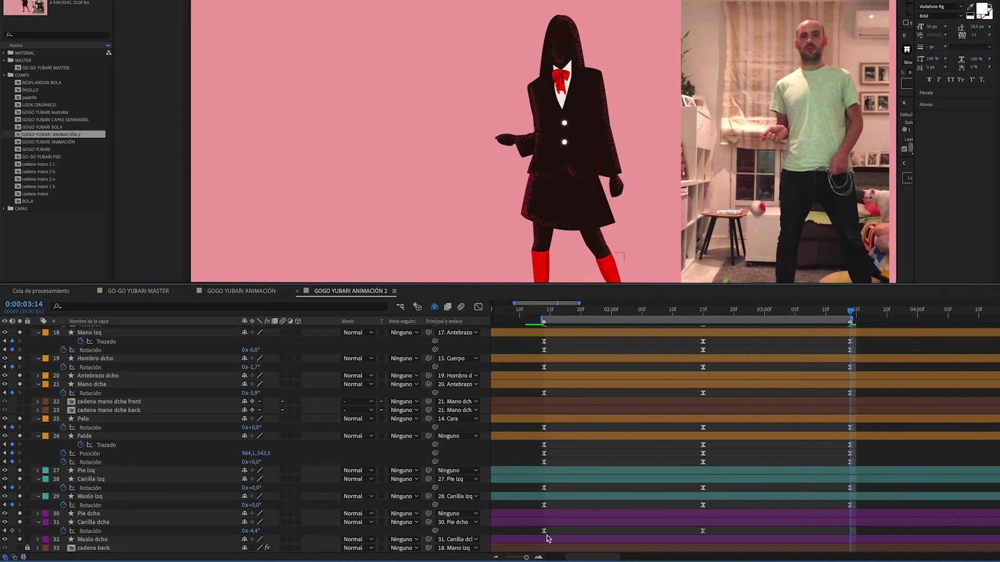
# Ease rotation keyframes across several body layers, steepen the curves, and preview
pyautogui.moveTo(548, 498); pyautogui.dragTo(526, 536)
pyautogui.hotkey('shift', 'F3')
pyautogui.moveTo(595, 468); pyautogui.dragTo(587, 466)
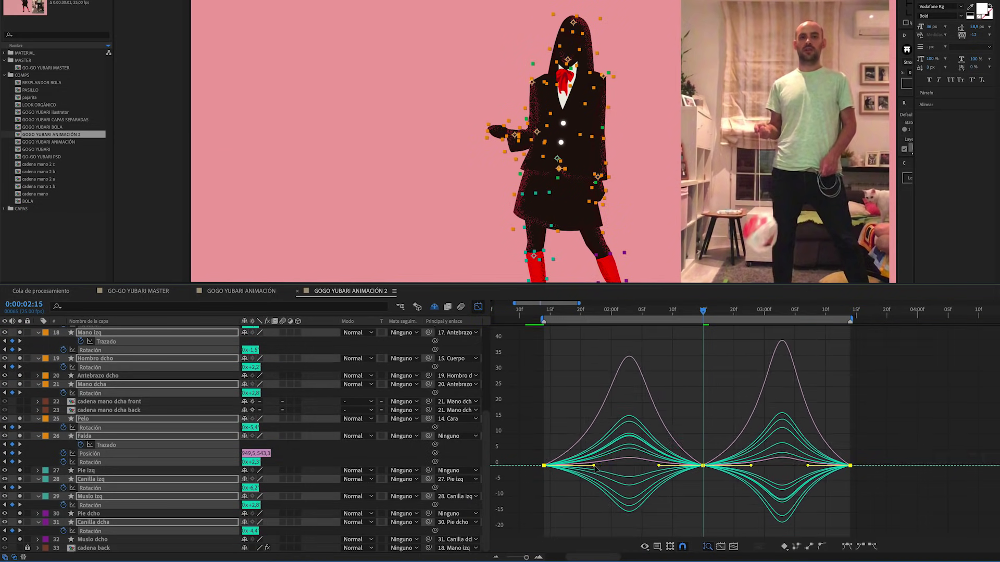
pyautogui.press('space')
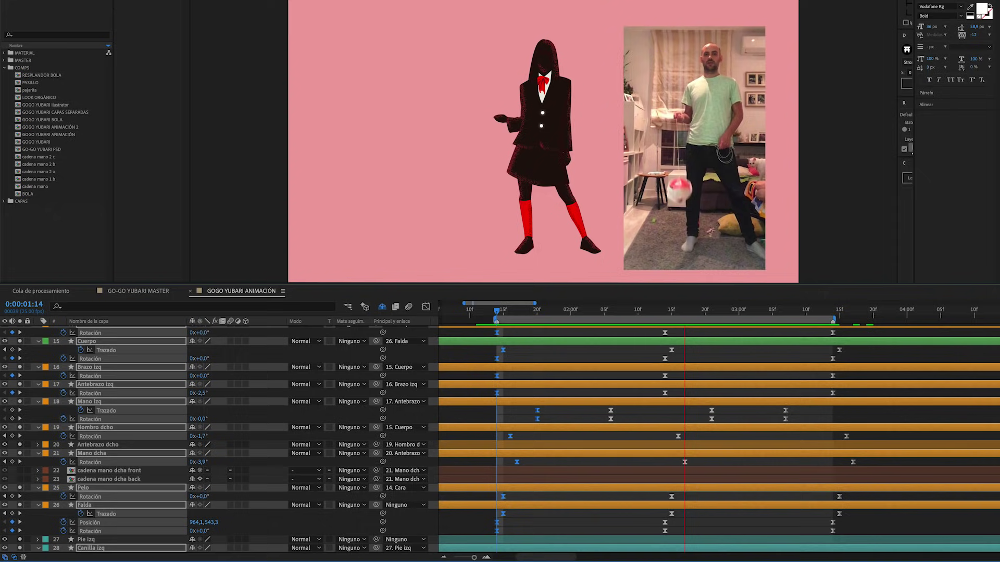
# Parent cadena mano levantada to Mano izq, and parent BOLA to cadena mano levantada
pyautogui.scroll(-3, 500, 438)
pyautogui.scroll(-1, 219, 443)
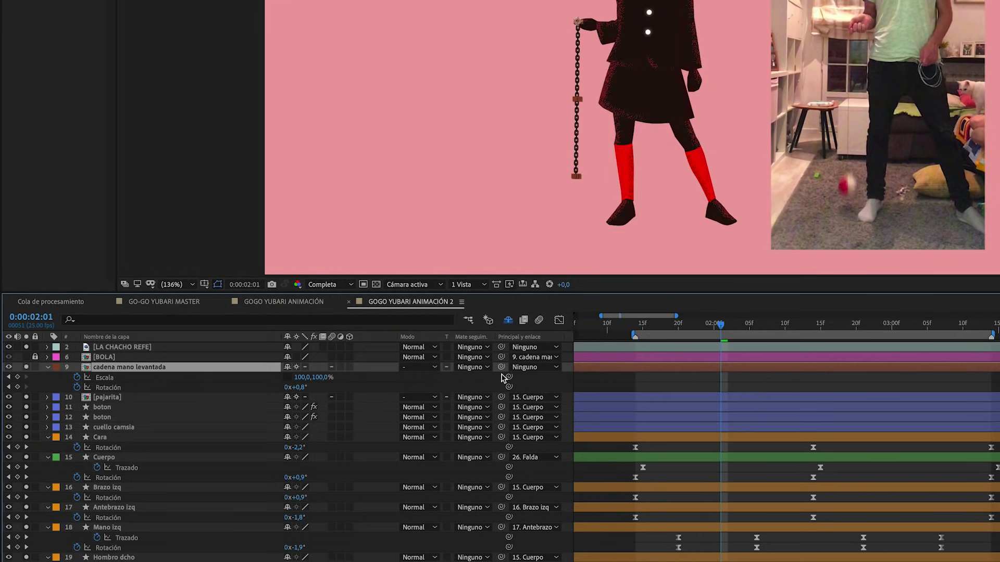
pyautogui.moveTo(502, 368); pyautogui.dragTo(120, 528)
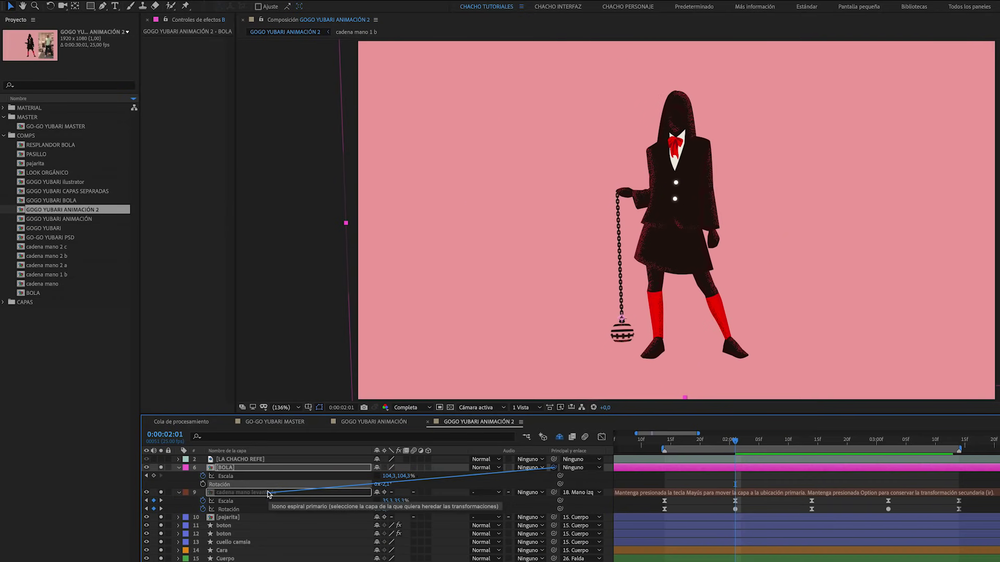
pyautogui.moveTo(290, 480); pyautogui.dragTo(244, 493)
# Preview the chain and ball following the hand, then show the rest of the scene again
pyautogui.press('space')
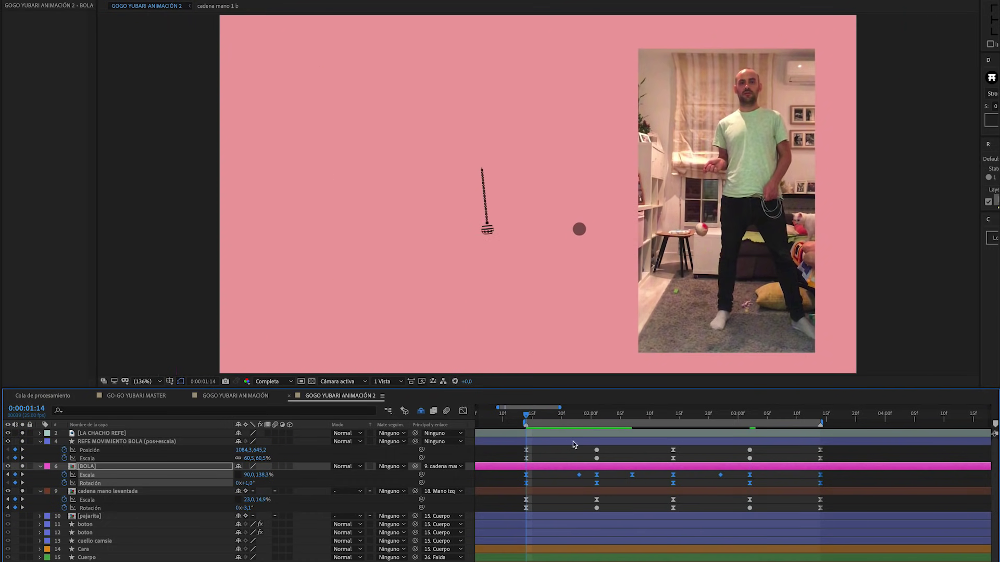
pyautogui.press('space')
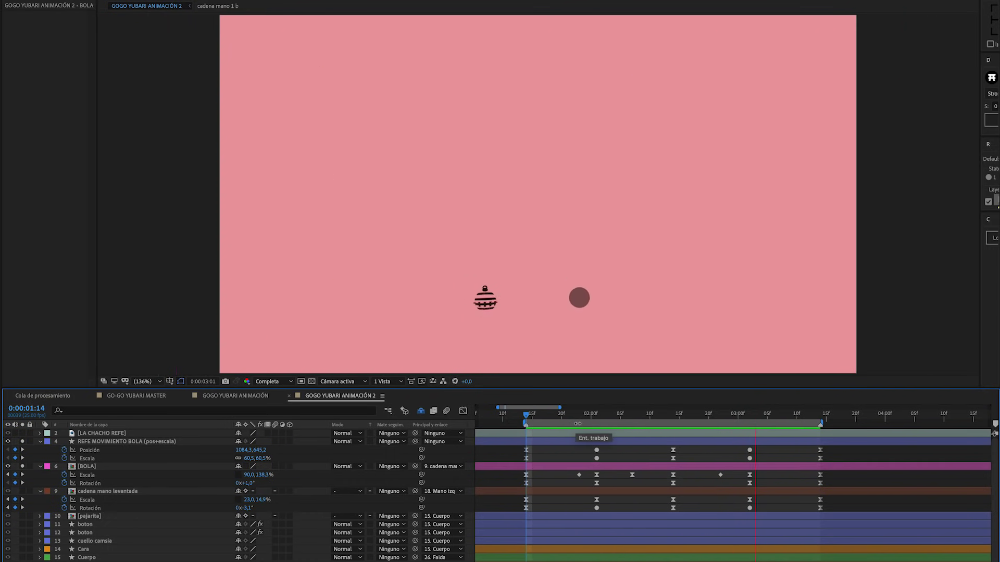
pyautogui.click(23, 444)
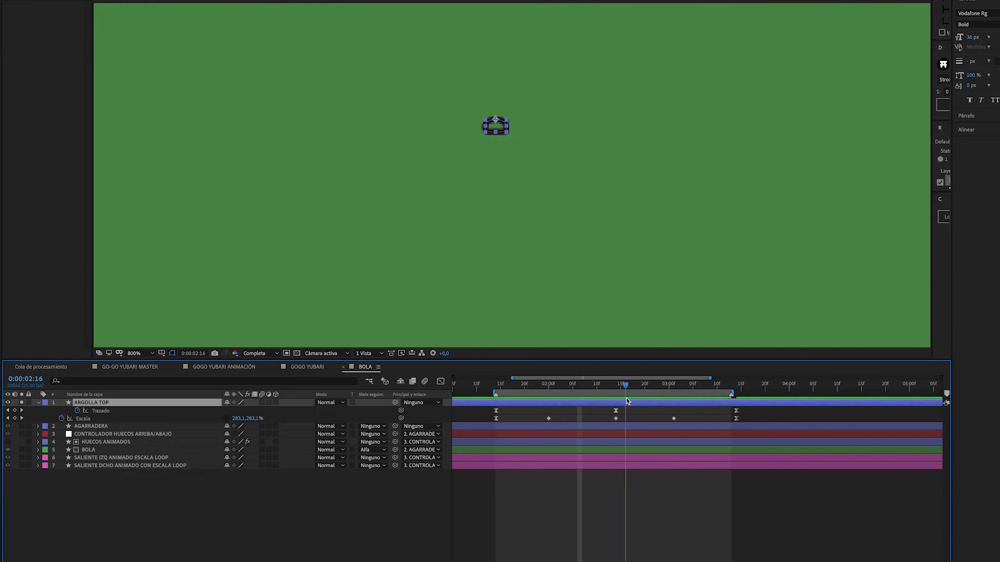
# Check AGARRADERA's animated properties at 01:14 and keep the ball parented to AGARRADERA
pyautogui.hotkey('ctrl', 'Down')
pyautogui.press('u')
pyautogui.click(498, 384)
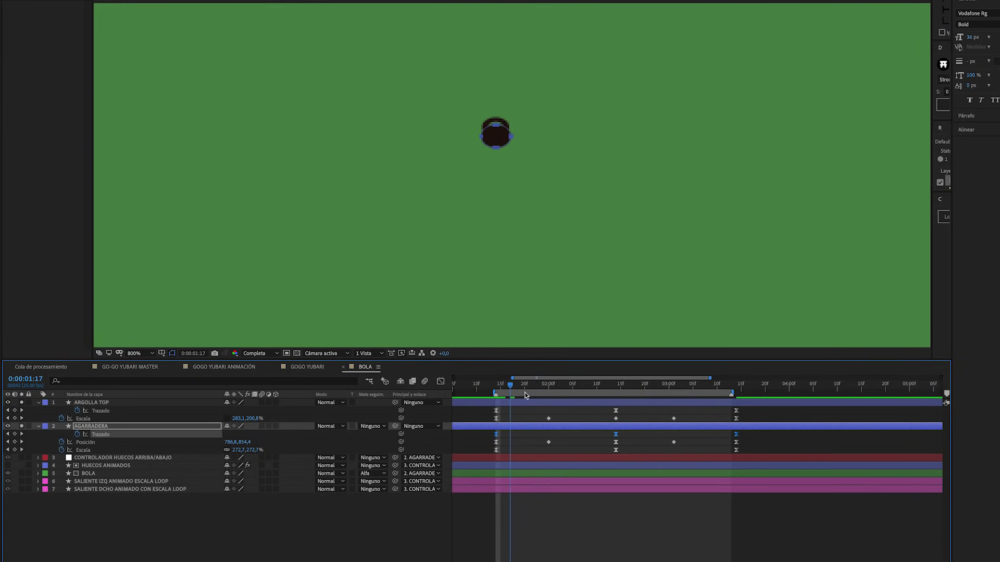
pyautogui.click(498, 385)
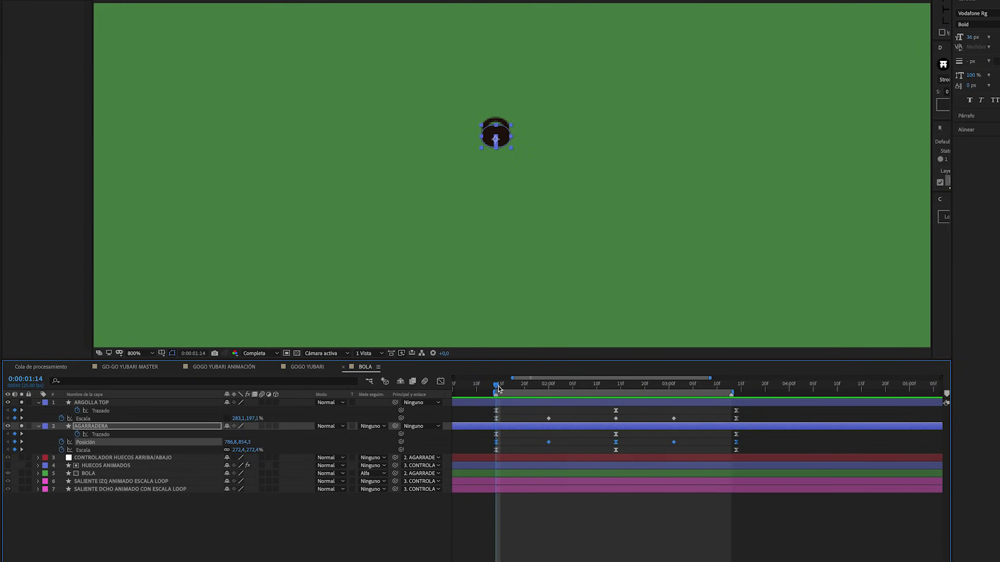
pyautogui.click(419, 474)
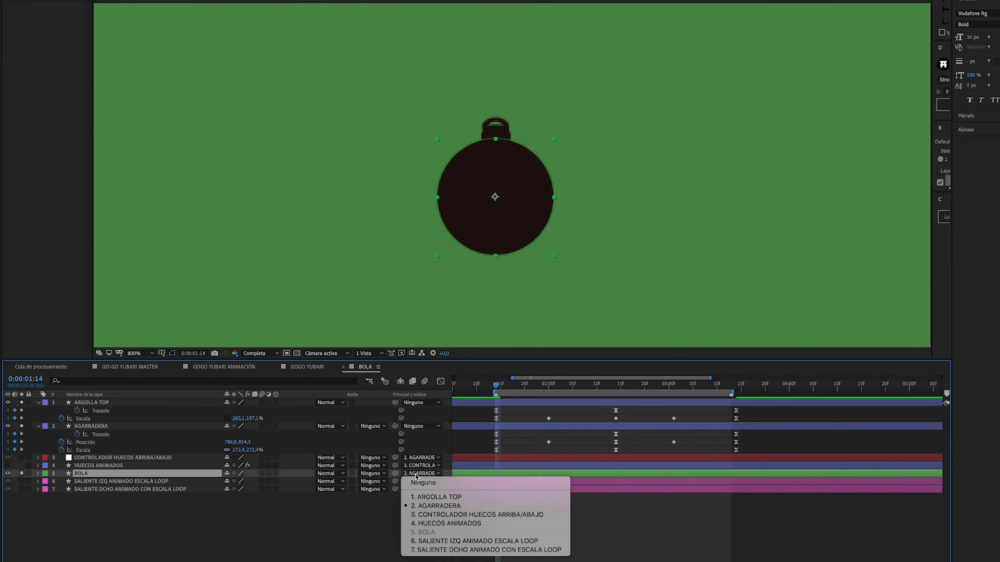
pyautogui.click(430, 507)
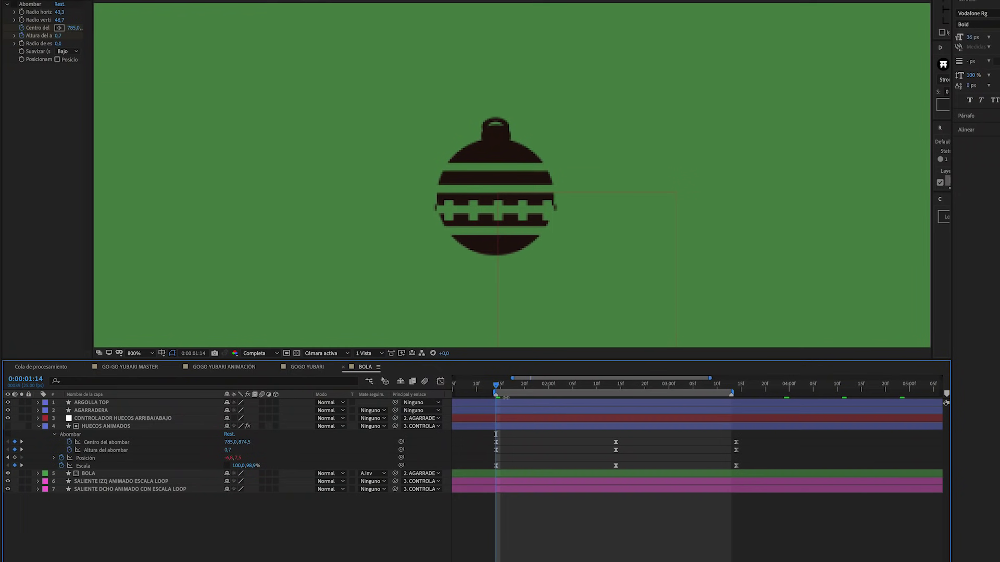
# Add a Position keyframe at 02:01 that shifts the HUECOS ANIMADOS stripes further left
pyautogui.click(504, 426)
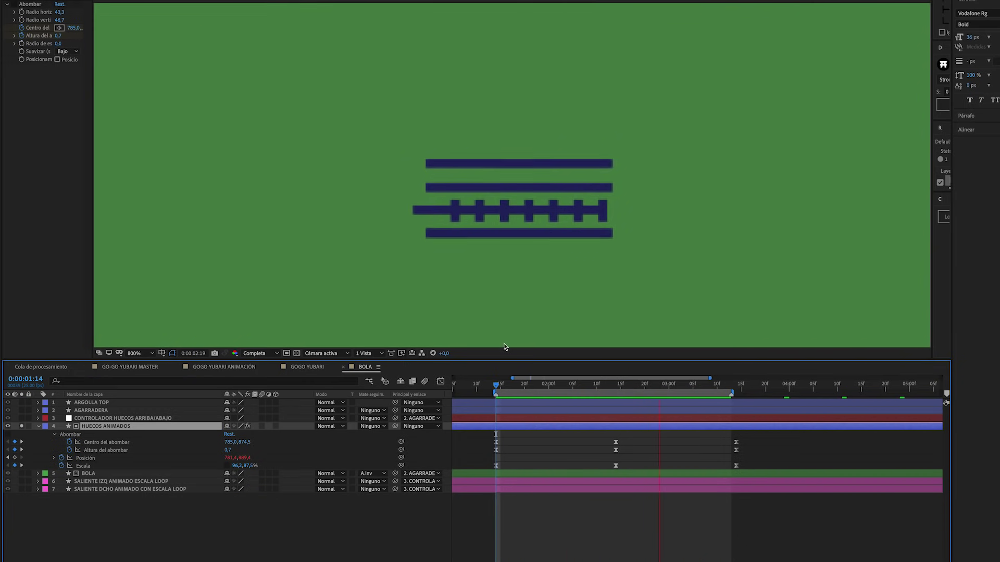
pyautogui.click(241, 456)
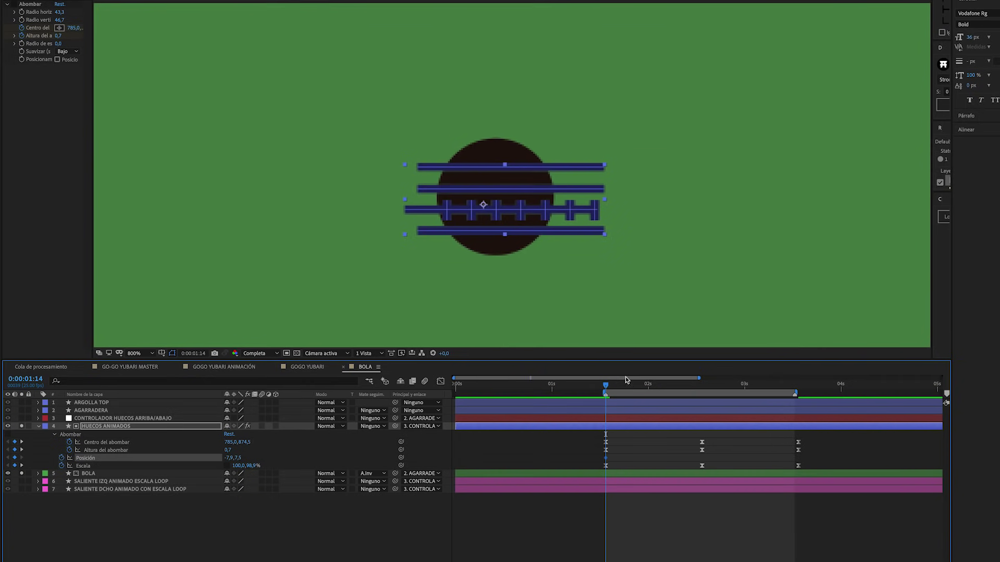
pyautogui.moveTo(606, 387); pyautogui.dragTo(651, 388)
pyautogui.moveTo(230, 459); pyautogui.dragTo(161, 458)
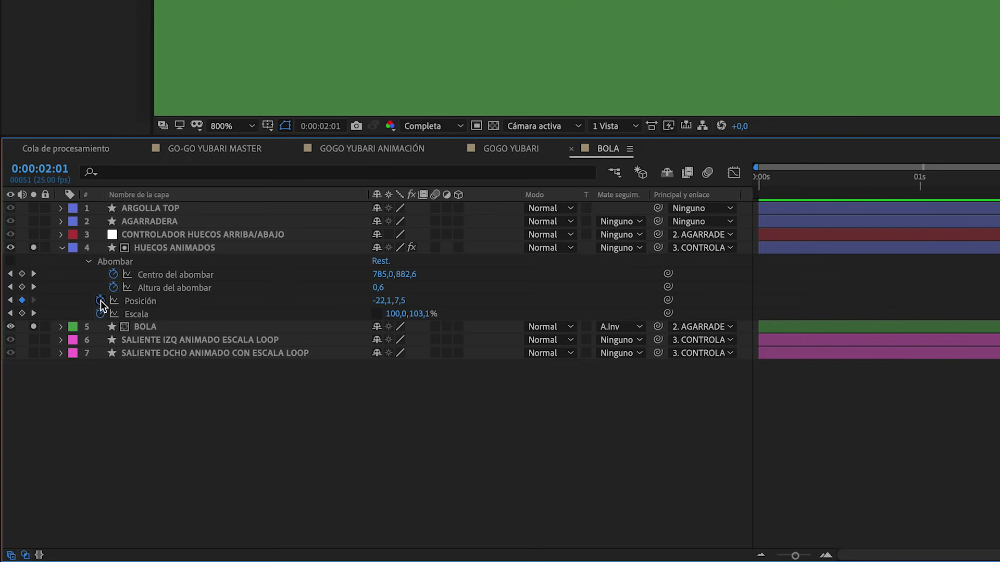
# Add a loopOut(type = "cycle") expression to the stripes' Position and scrub to verify the loop
pyautogui.keyDown('alt'); pyautogui.click(61, 457); pyautogui.keyUp('alt')
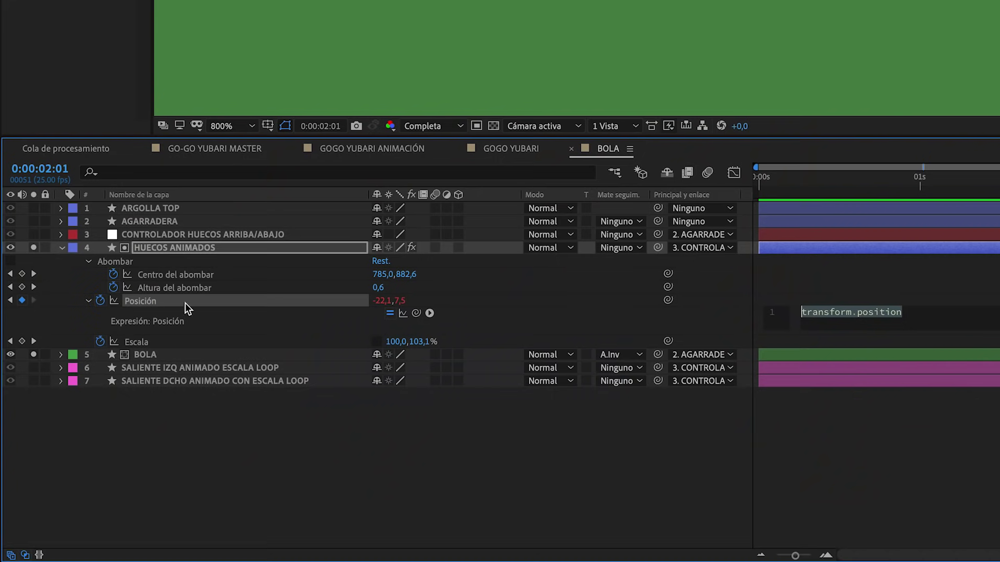
pyautogui.click(429, 313)
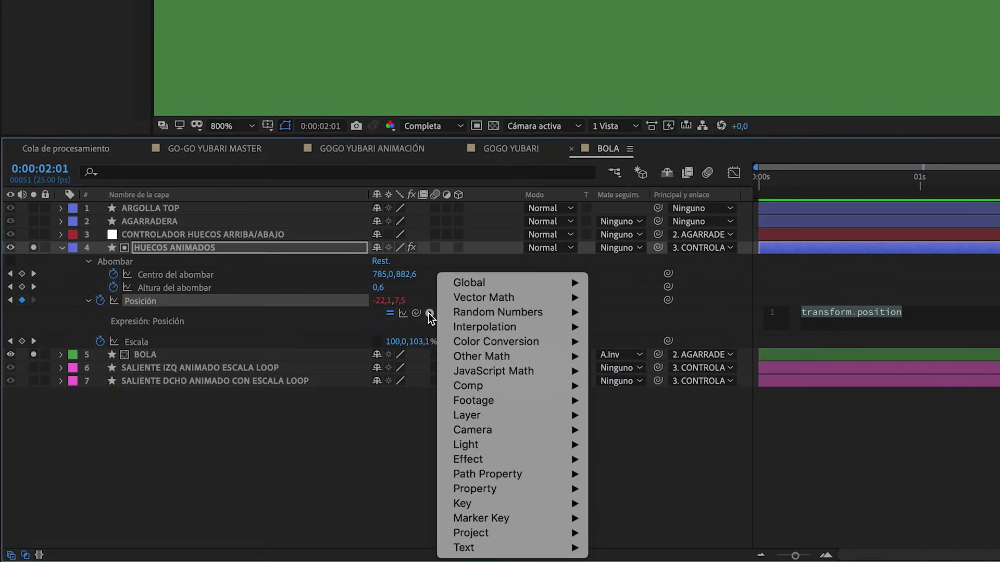
pyautogui.moveTo(473, 488)
pyautogui.click(647, 386)
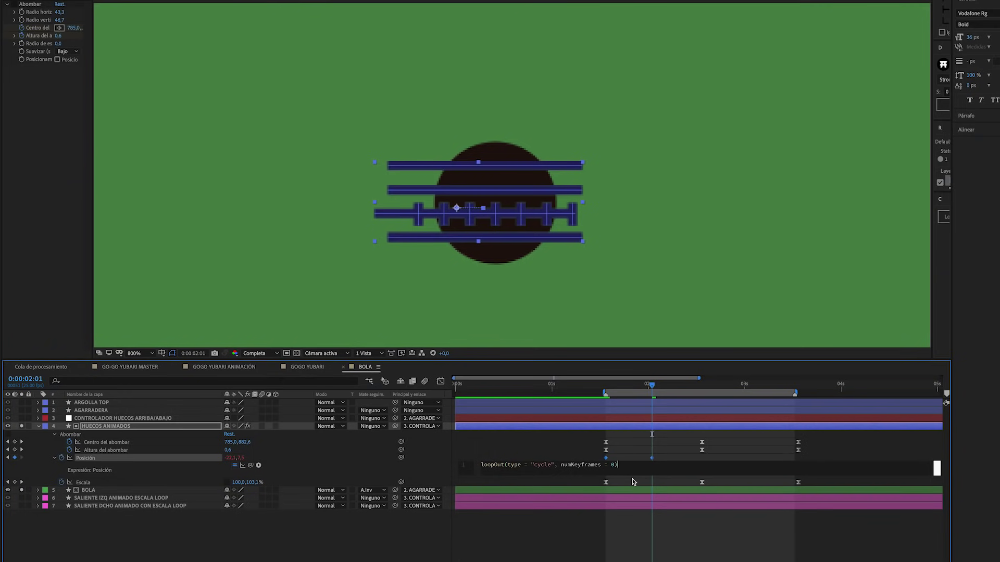
pyautogui.click(632, 479)
pyautogui.moveTo(611, 388); pyautogui.dragTo(766, 423)
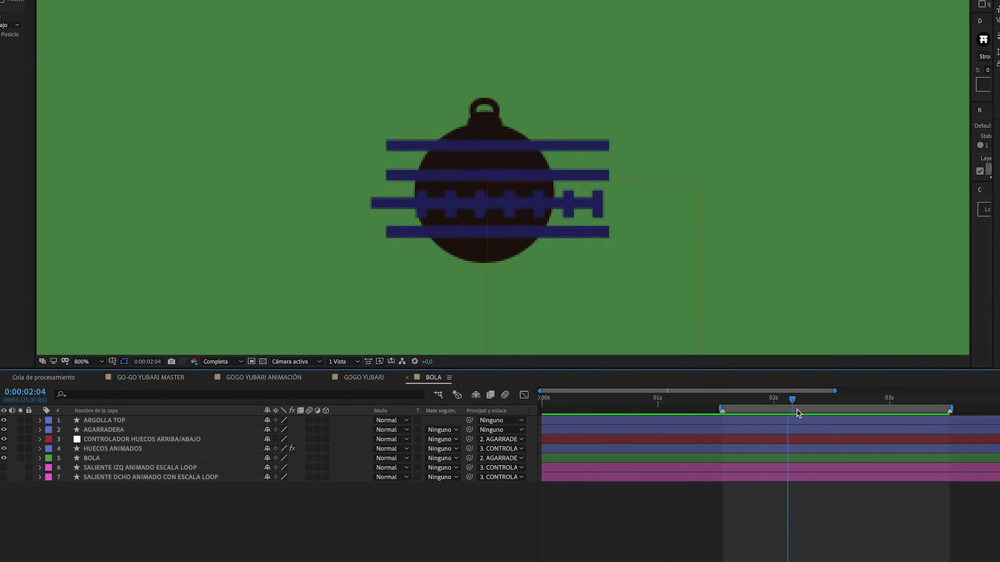
pyautogui.moveTo(798, 413); pyautogui.dragTo(793, 409)
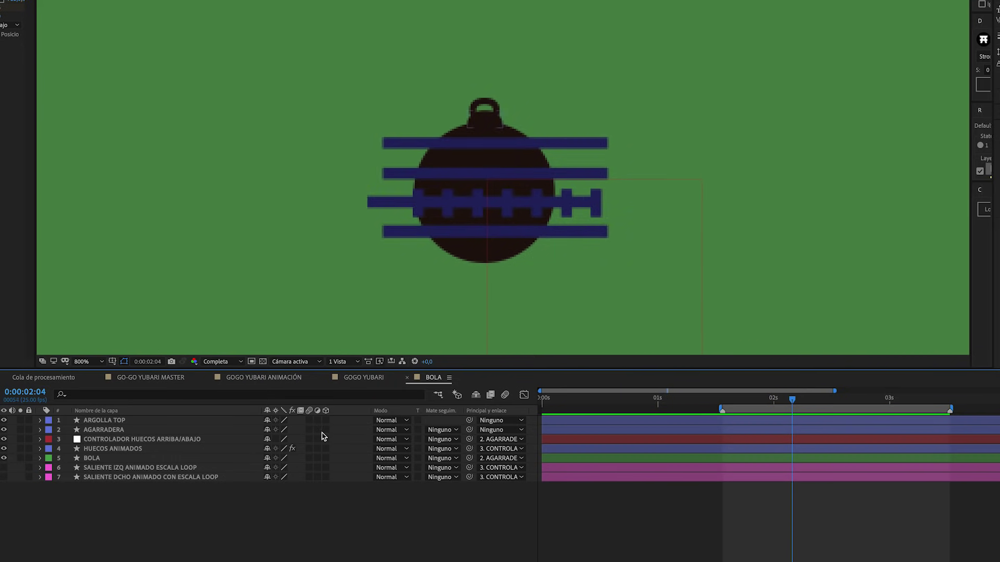
# Set BOLA's track matte to the HUECOS ANIMADOS alpha
pyautogui.click(95, 460)
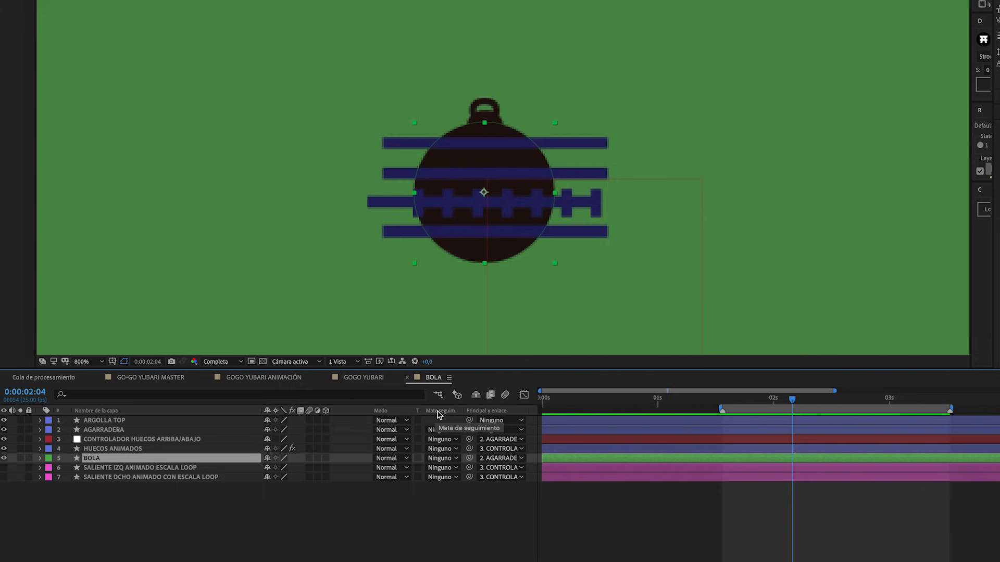
pyautogui.click(447, 459)
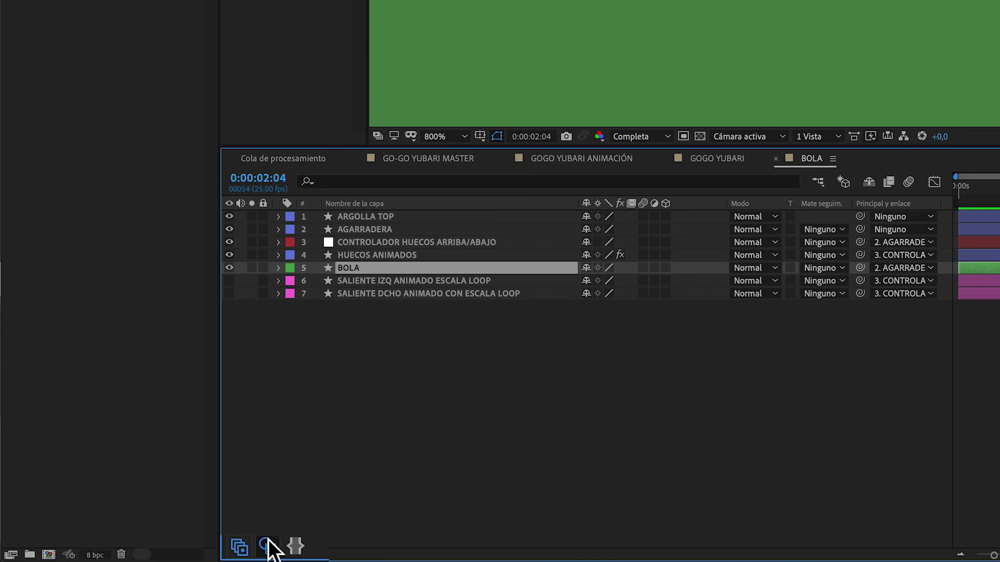
pyautogui.click(269, 543)
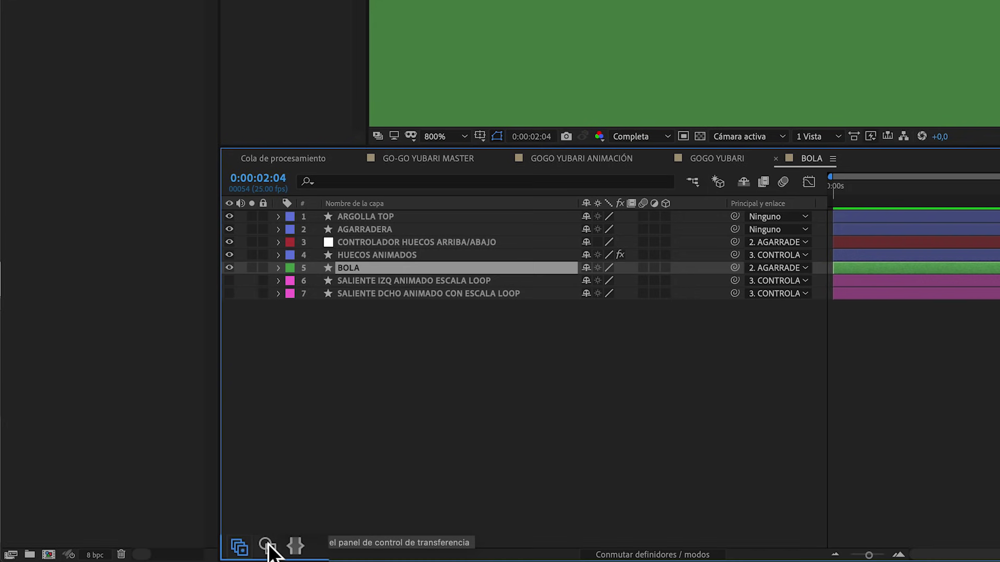
pyautogui.click(268, 545)
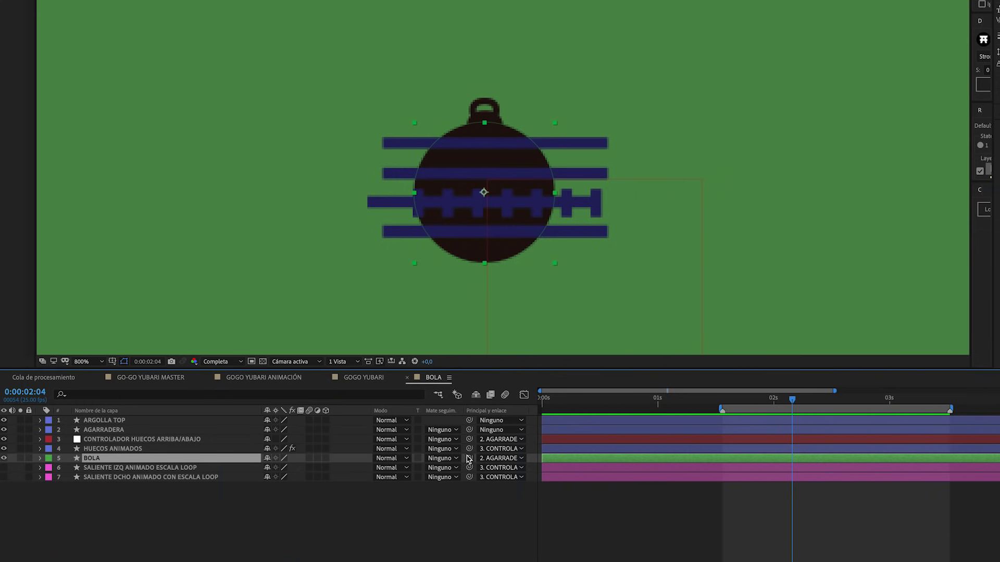
pyautogui.click(455, 459)
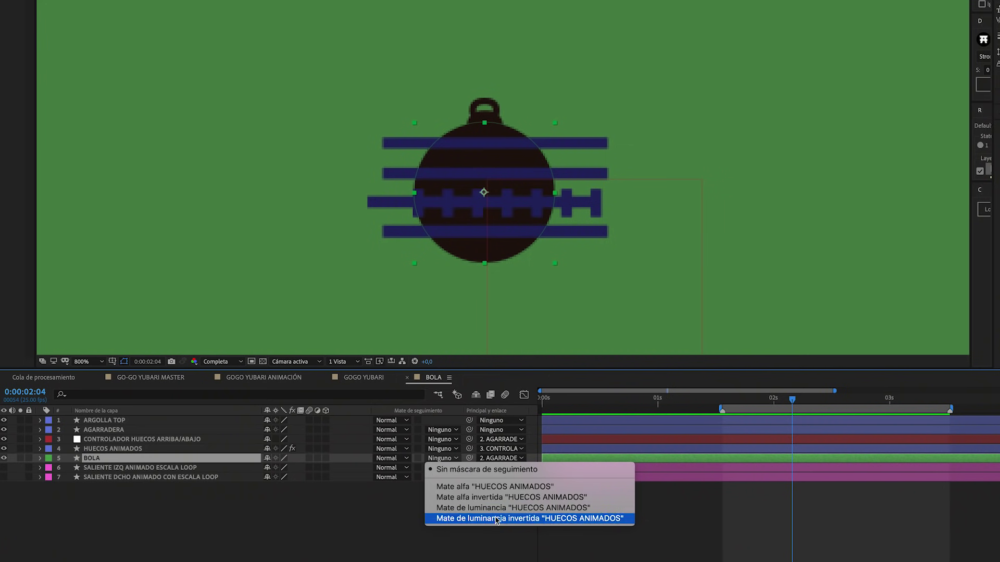
pyautogui.click(489, 487)
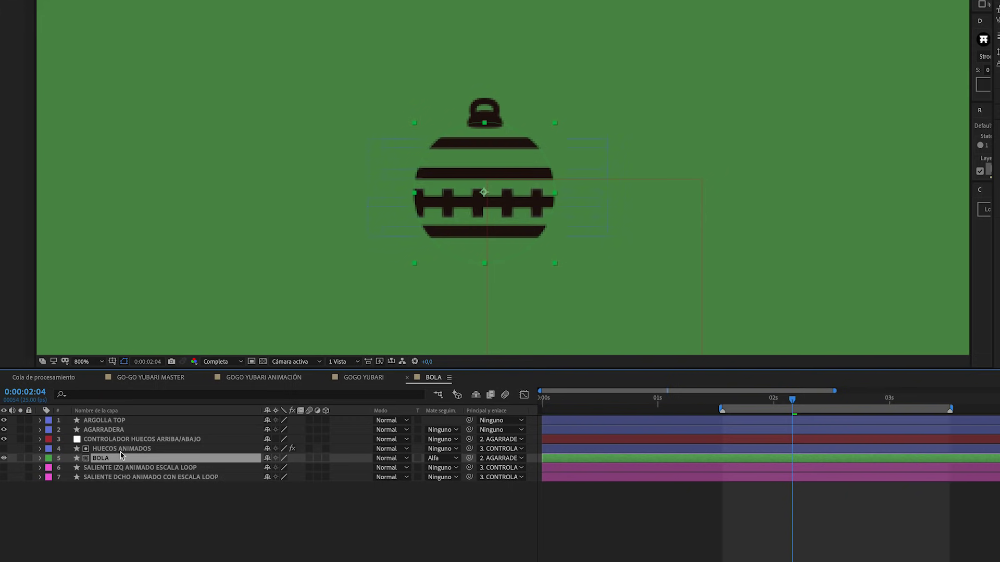
pyautogui.click(120, 449)
pyautogui.moveTo(482, 206)
pyautogui.mouseDown()
pyautogui.moveTo(444, 210)
pyautogui.moveTo(467, 185)
pyautogui.mouseUp()
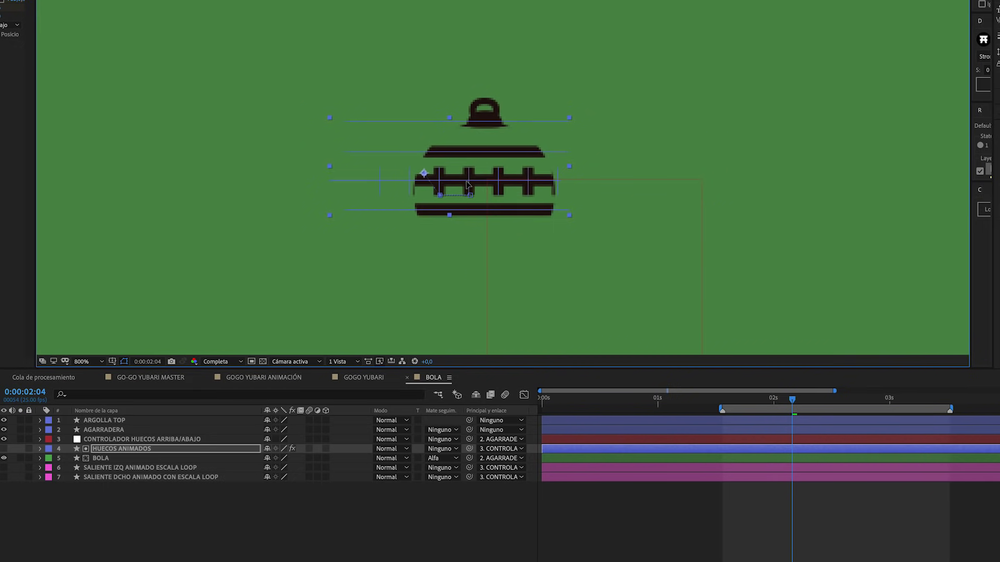
pyautogui.hotkey('ctrl', 'z')
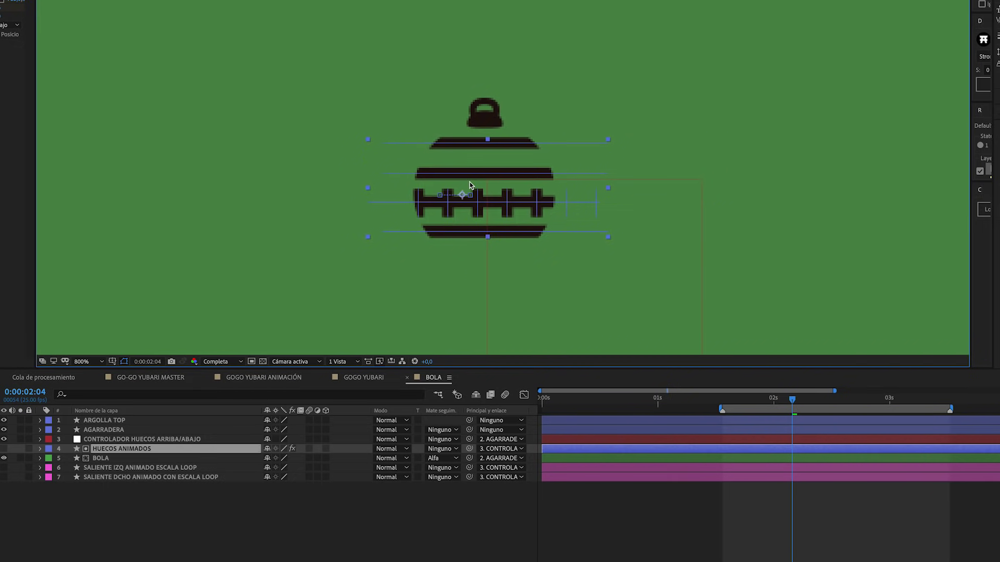
# Switch BOLA to Alpha Inverted Matte, move HUECOS ANIMADOS lower on the ball, and preview
pyautogui.click(442, 458)
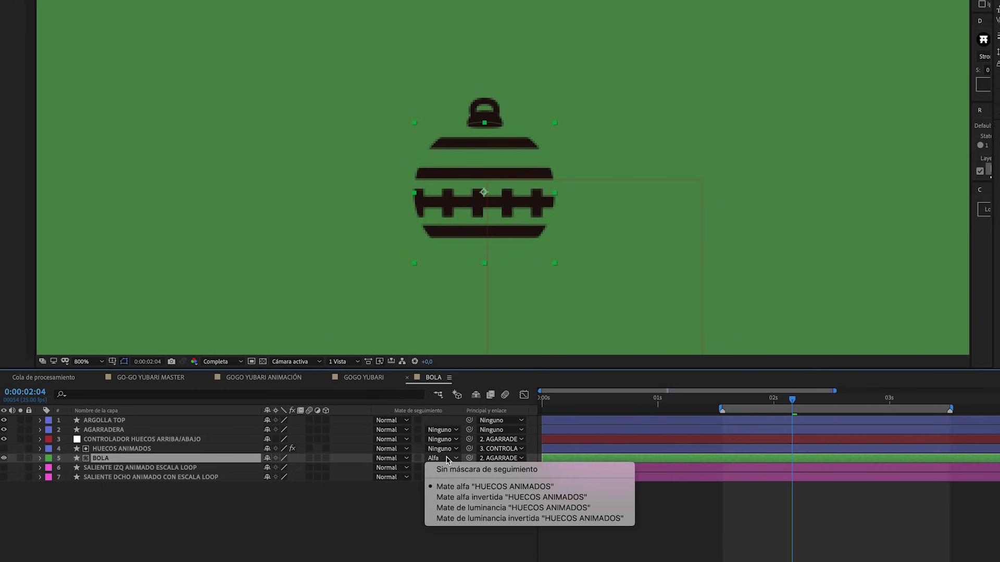
pyautogui.click(484, 498)
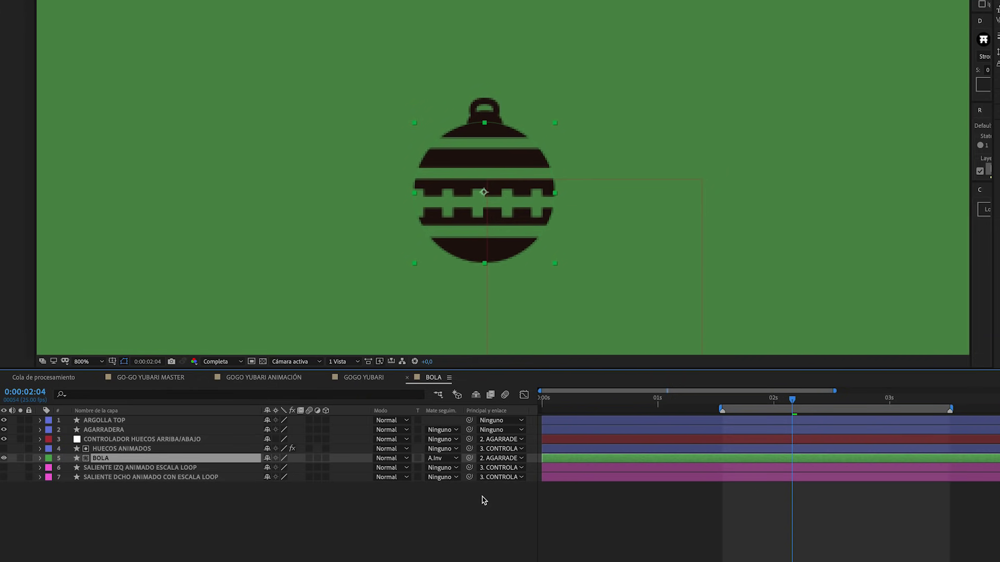
pyautogui.click(135, 449)
pyautogui.moveTo(452, 212)
pyautogui.mouseDown()
pyautogui.moveTo(471, 259)
pyautogui.moveTo(513, 232)
pyautogui.mouseUp()
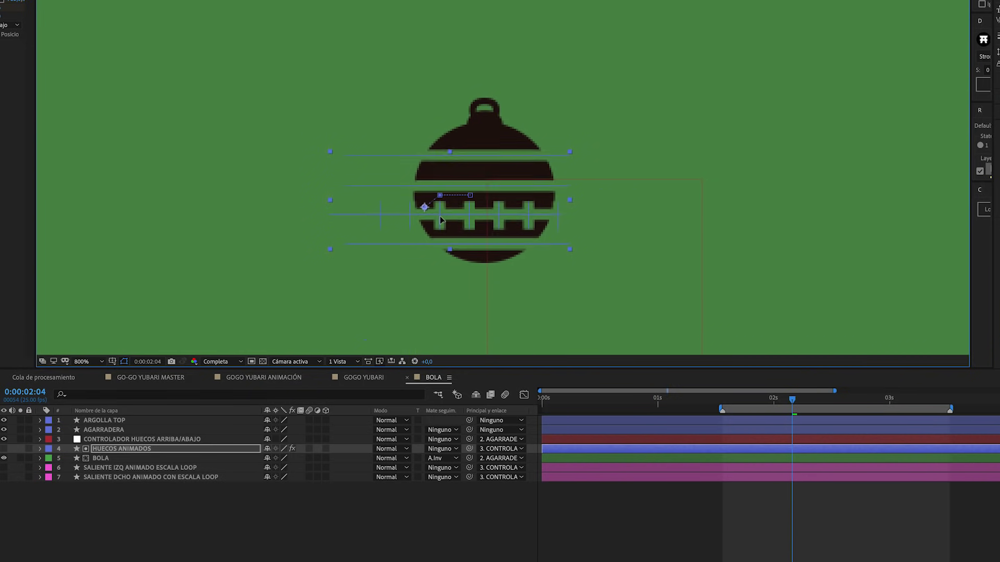
pyautogui.press('space')
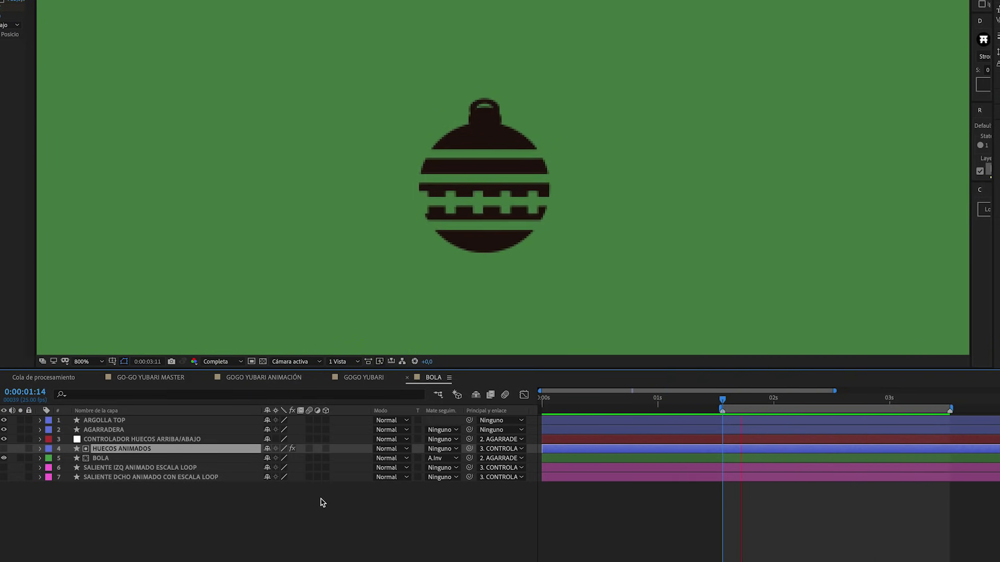
# Turn on the Abombar bulge effect for HUECOS ANIMADOS and check it by playing from 0:00:01:14
pyautogui.click(136, 459)
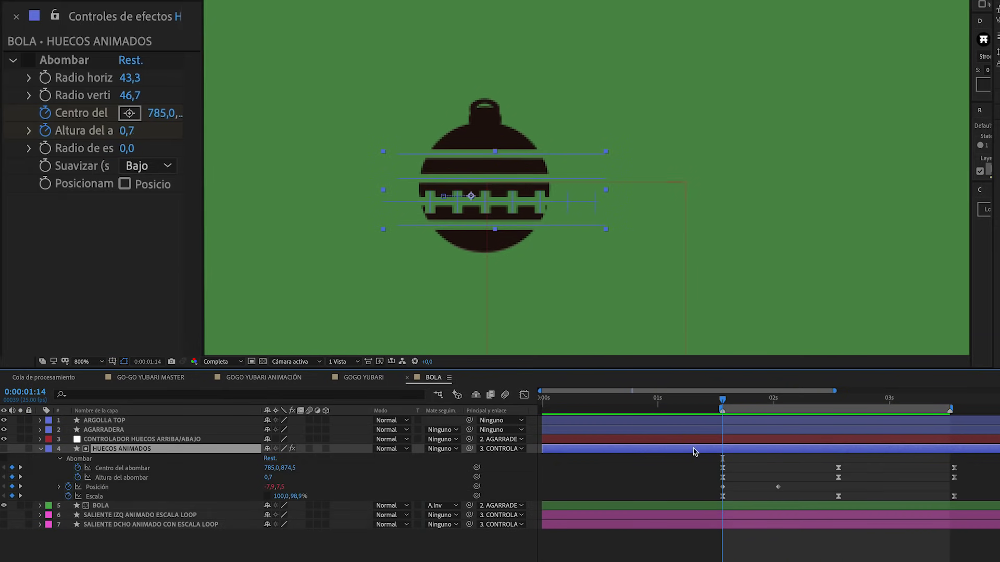
pyautogui.click(30, 61)
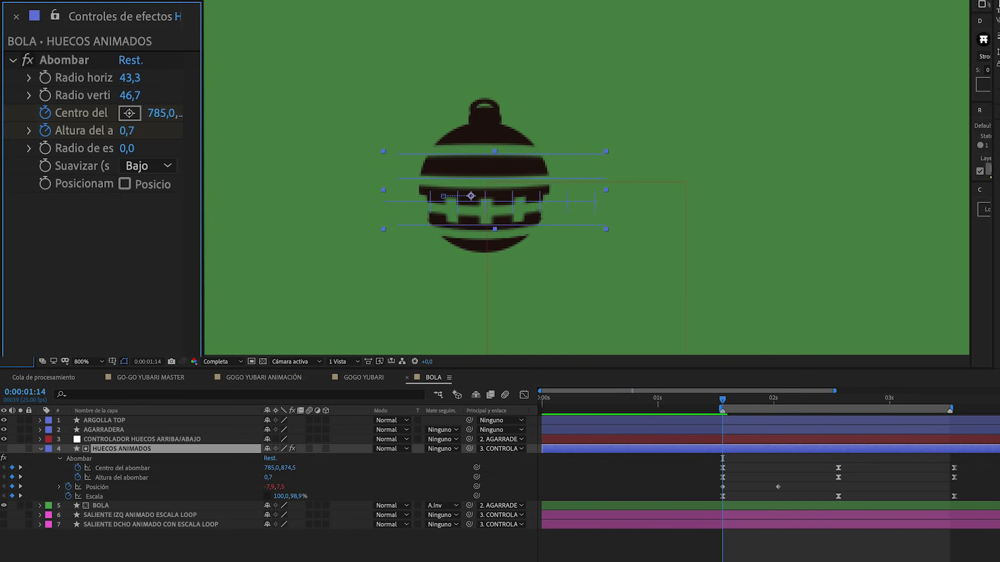
pyautogui.press('space')
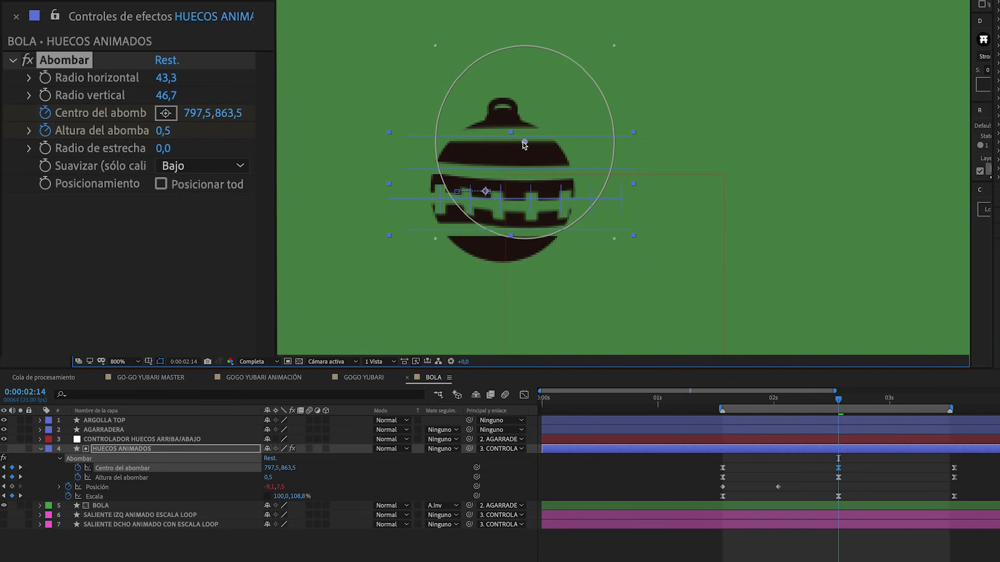
pyautogui.click(723, 405)
pyautogui.moveTo(735, 410); pyautogui.dragTo(899, 432)
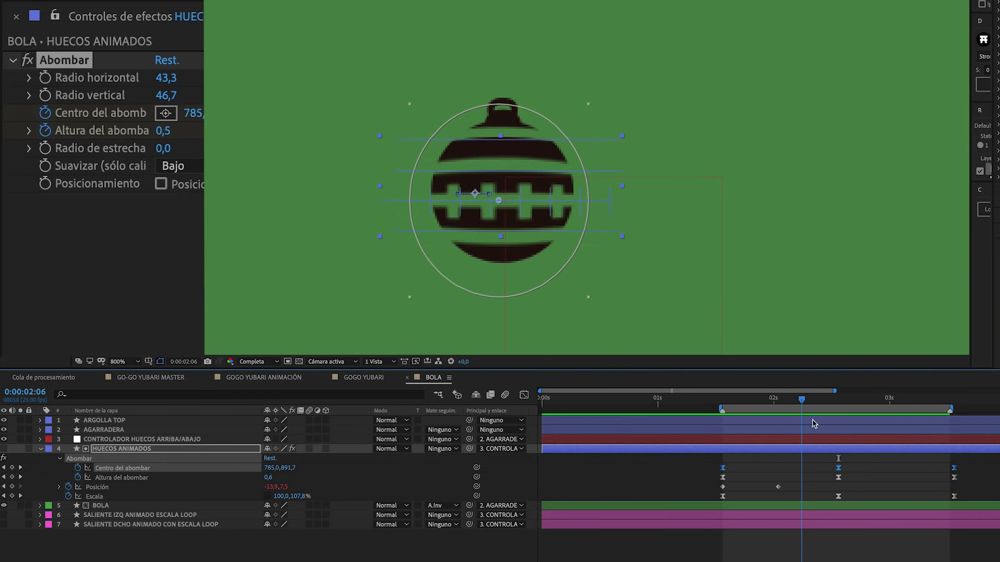
pyautogui.click(721, 409)
pyautogui.press('space')
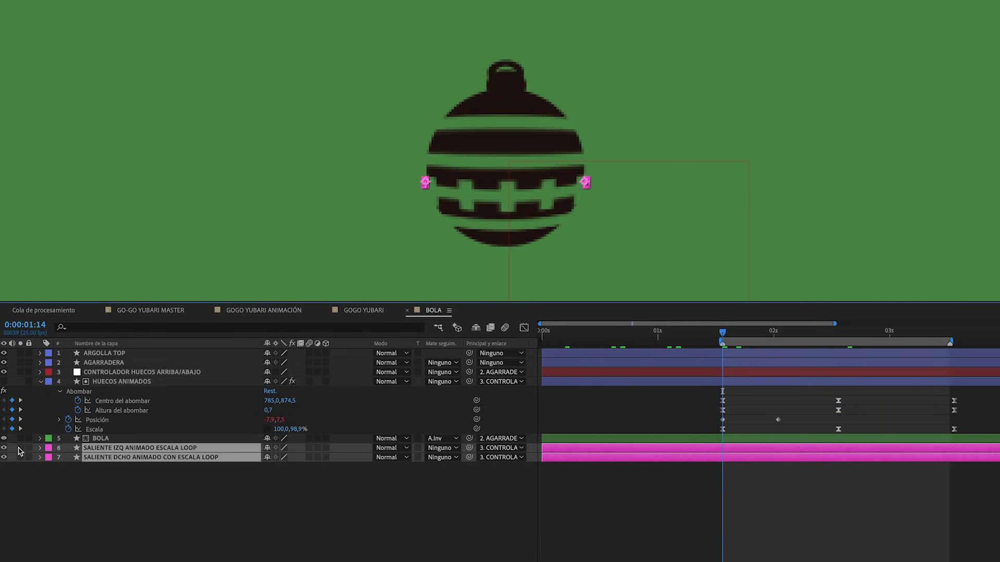
# Solo the two side protrusion layers and reveal their Escala, keeping proportions linked
pyautogui.click(20, 448)
pyautogui.press('space')
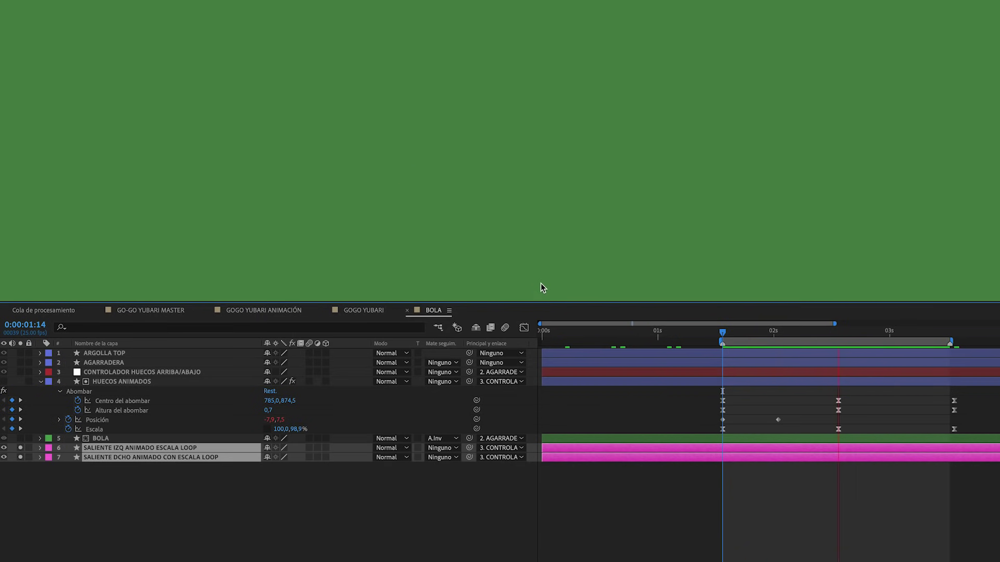
pyautogui.press('s')
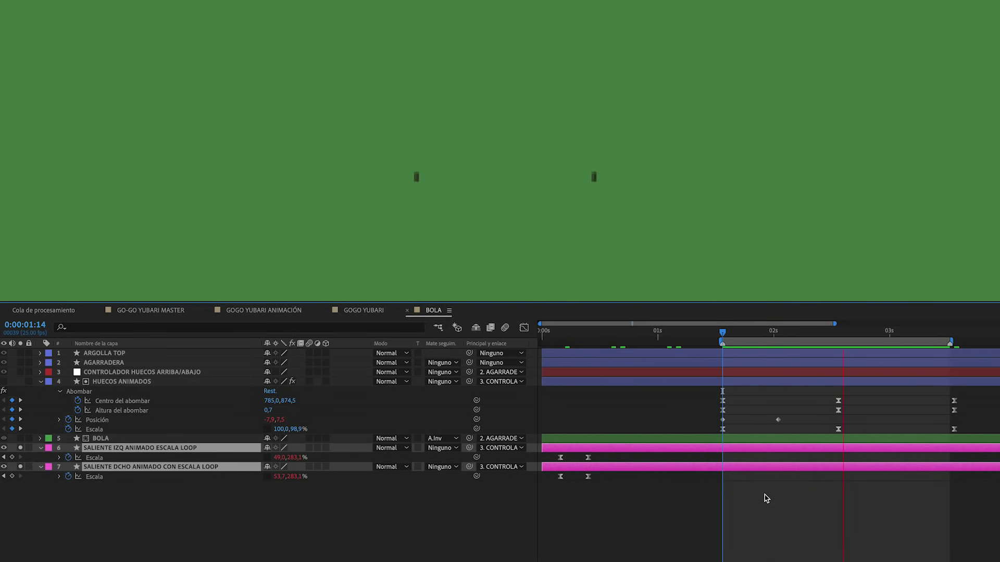
pyautogui.click(257, 458)
pyautogui.hotkey('alt', 'shift', '=')
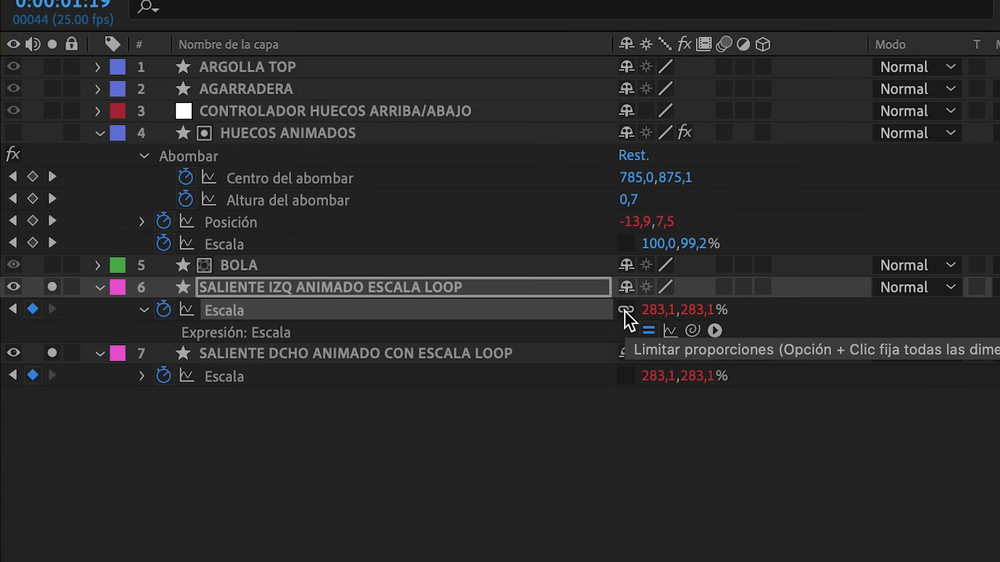
pyautogui.click(625, 309)
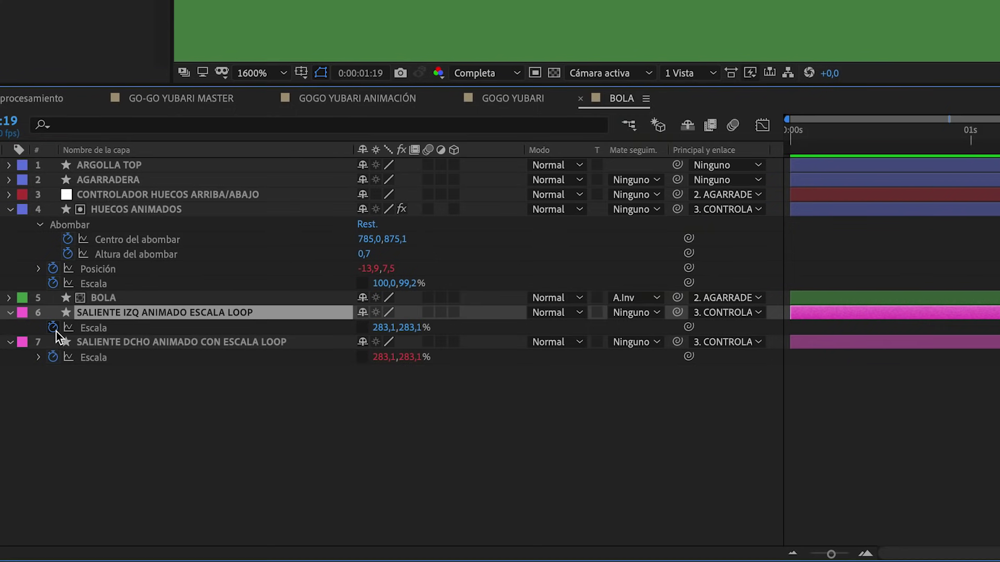
# Add a loopOut expression to the left protrusion's Escala with type "pingpong" and preview it
pyautogui.keyDown('alt'); pyautogui.click(54, 330); pyautogui.keyUp('alt')
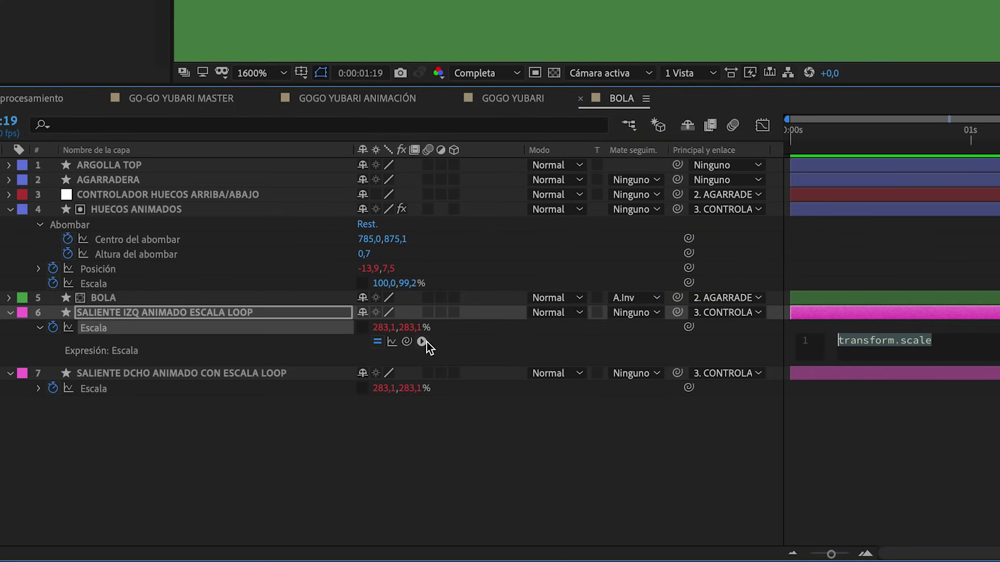
pyautogui.click(421, 341)
pyautogui.moveTo(504, 478)
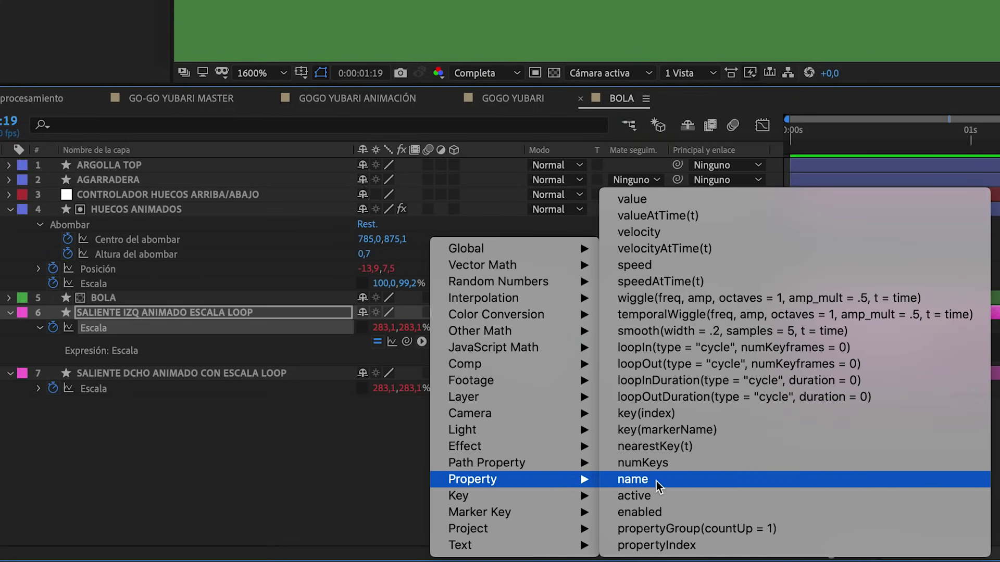
pyautogui.click(786, 366)
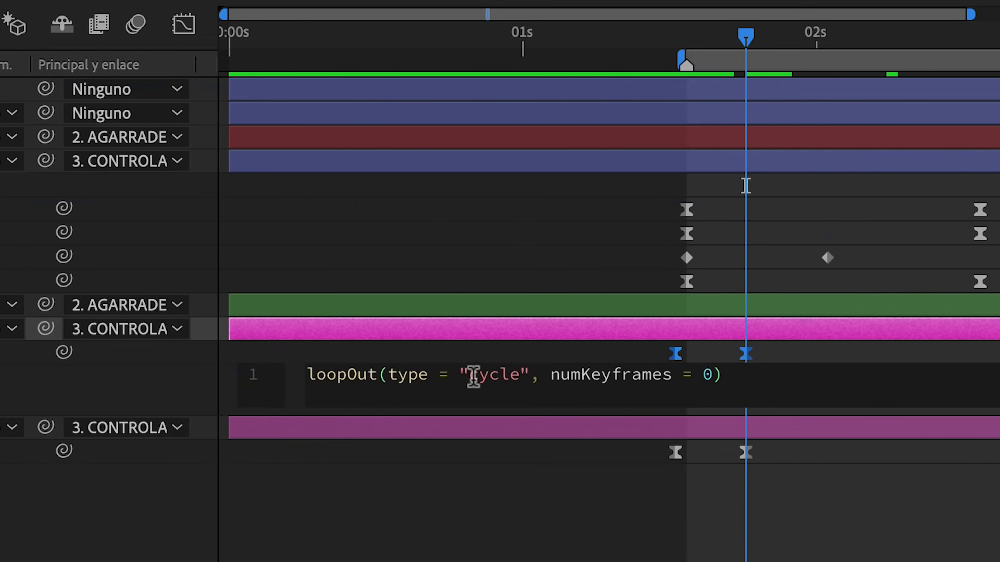
pyautogui.moveTo(471, 375); pyautogui.dragTo(522, 374)
pyautogui.write('pin')
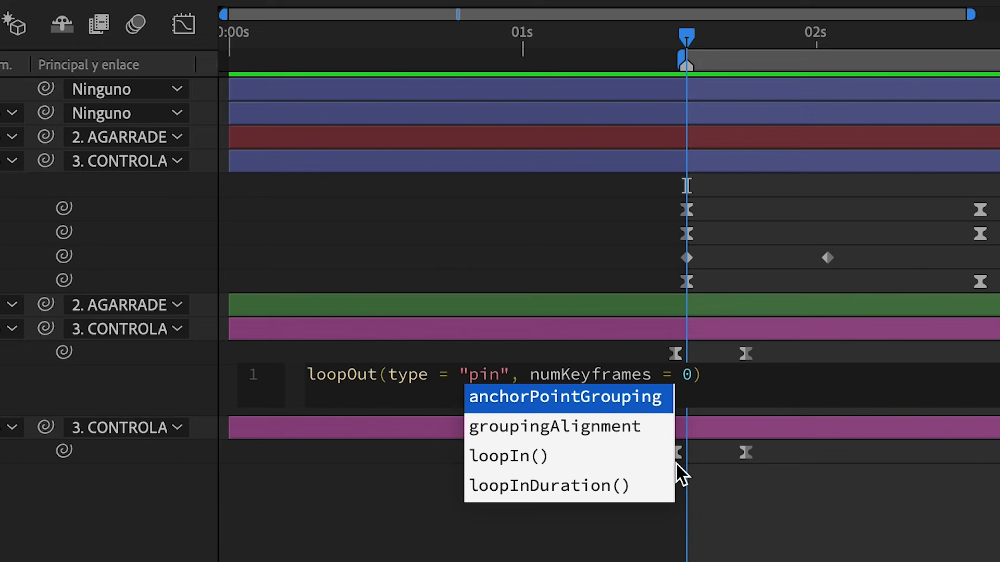
pyautogui.write('gpong')
pyautogui.click(643, 521)
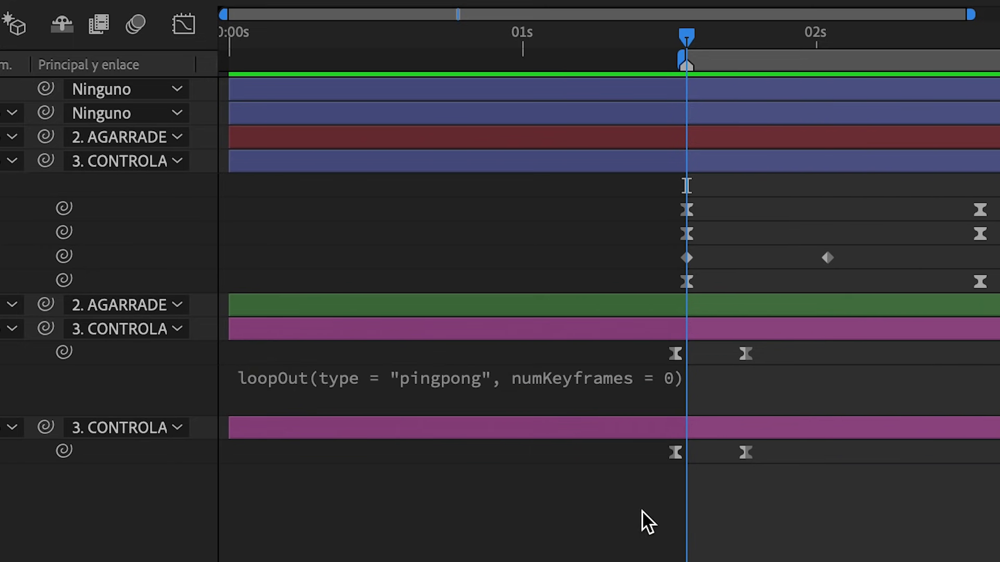
pyautogui.press('space')
# Duplicate the left protrusion layer, then undo the duplicate
pyautogui.hotkey('ctrl', 'd')
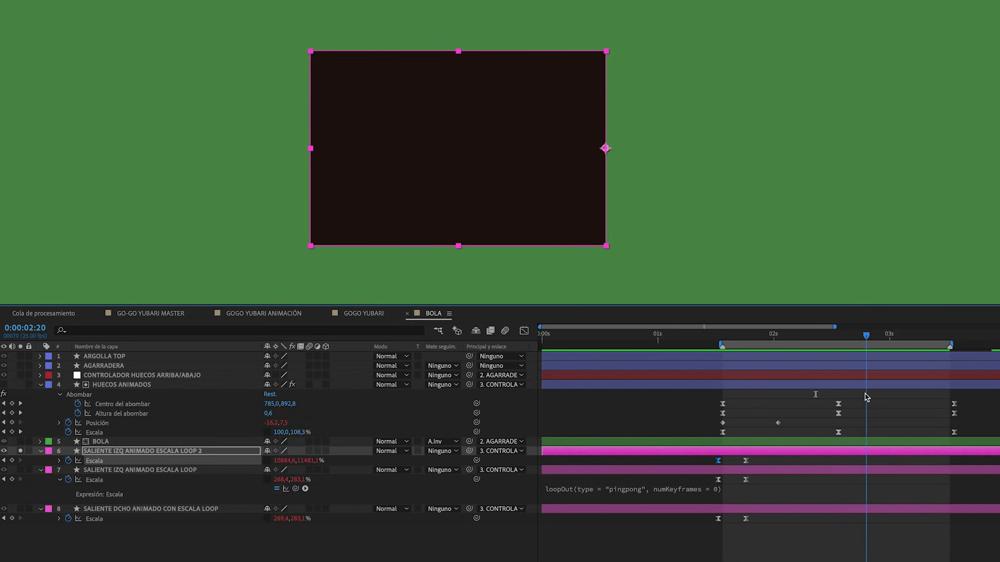
pyautogui.click(824, 535)
pyautogui.hotkey('ctrl', 'z')
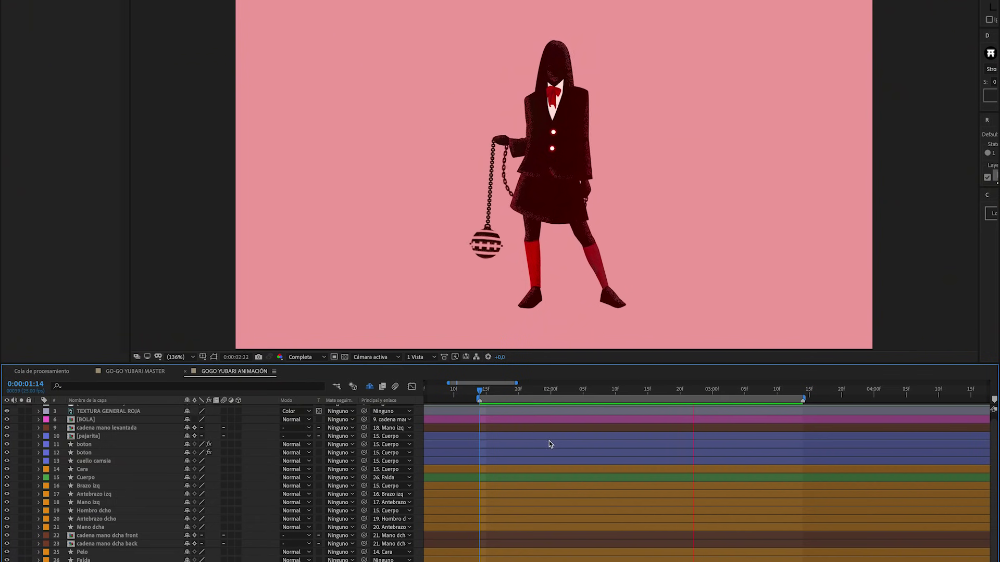
pyautogui.scroll(1, 560, 453)
pyautogui.press('space')
pyautogui.press('space')
pyautogui.press('space')
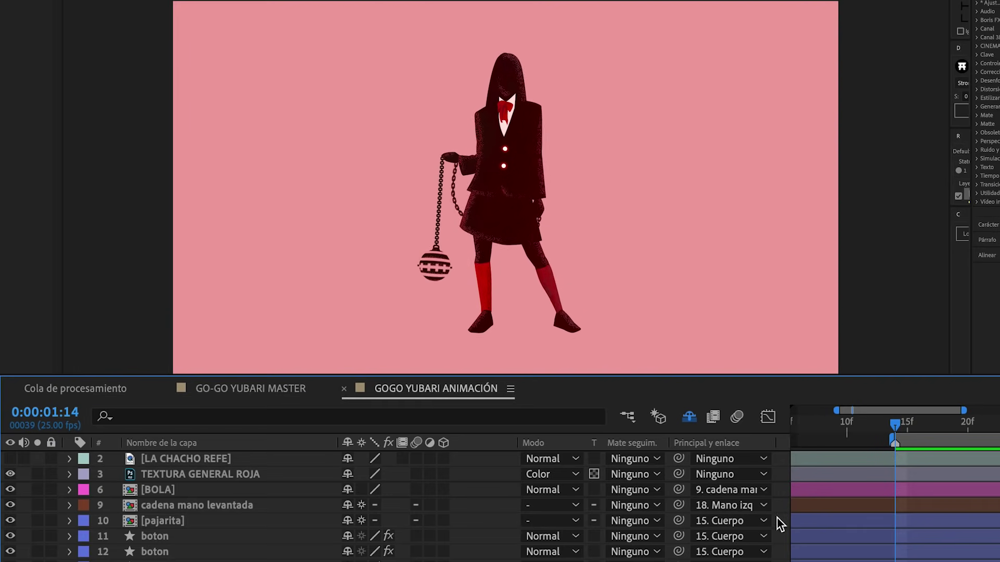
pyautogui.click(594, 474)
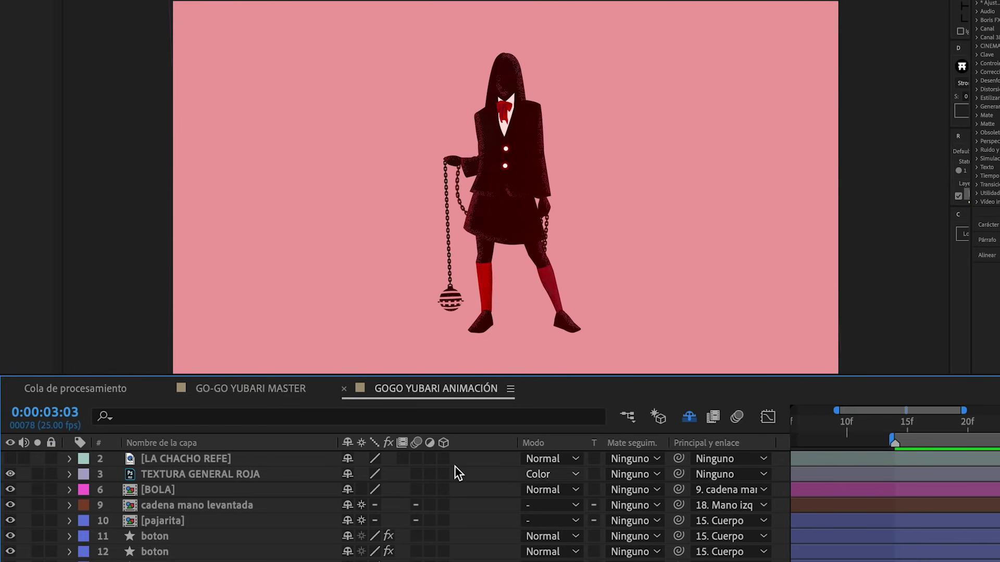
pyautogui.click(215, 474)
pyautogui.press('space')
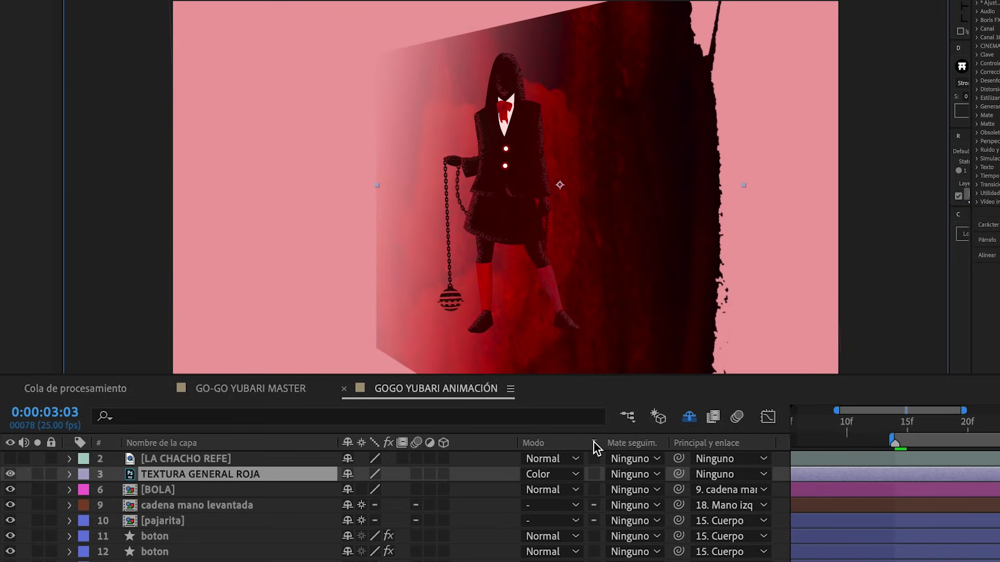
pyautogui.click(594, 474)
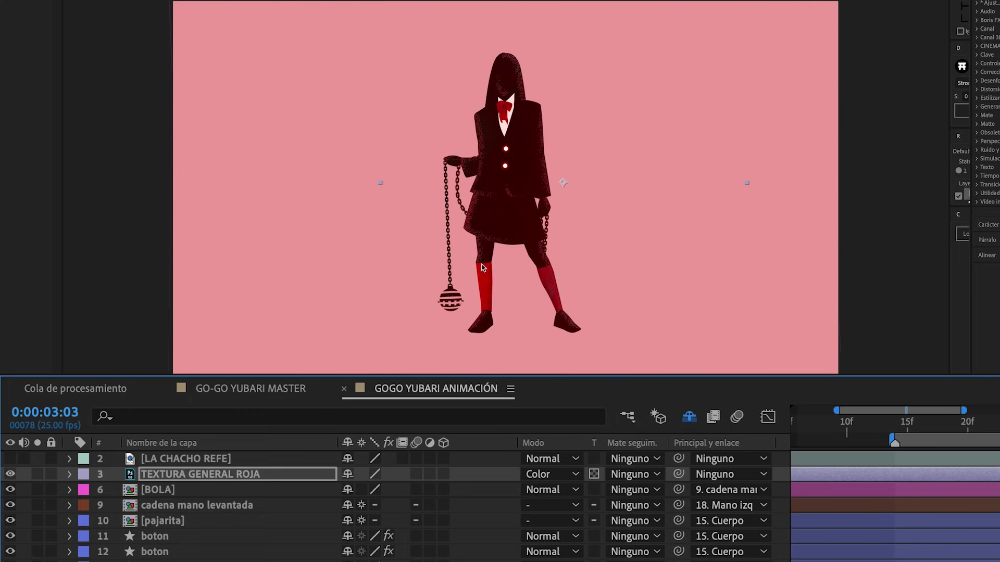
pyautogui.scroll(3, 478, 255)
pyautogui.moveTo(422, 296); pyautogui.dragTo(499, 149)
pyautogui.scroll(2, 532, 197)
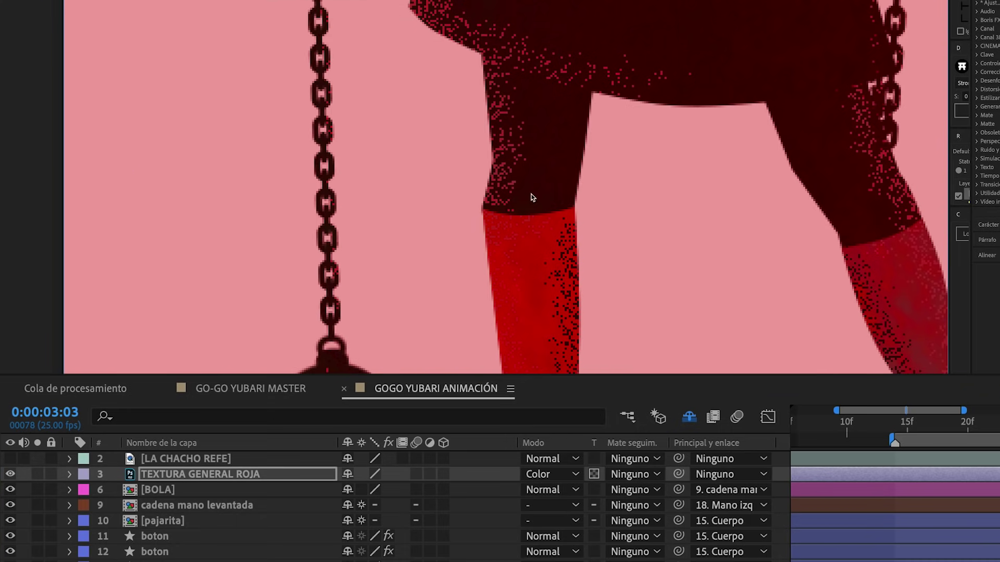
pyautogui.scroll(-2, 555, 140)
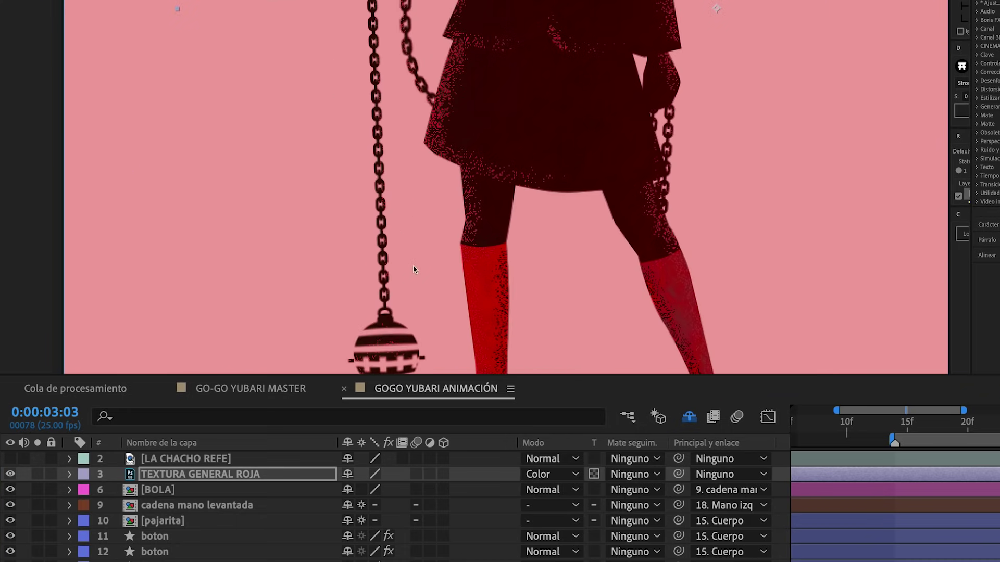
pyautogui.click(479, 320)
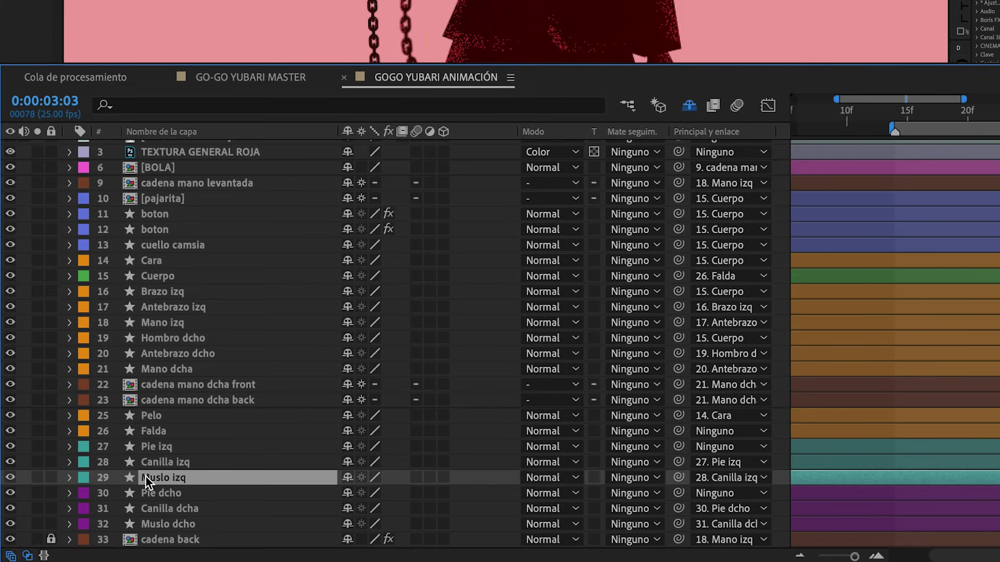
# Add Inglete y relieve to Muslo izq with 195% depth, then solo the layer to inspect it
pyautogui.rightClick(145, 476)
pyautogui.moveTo(215, 317)
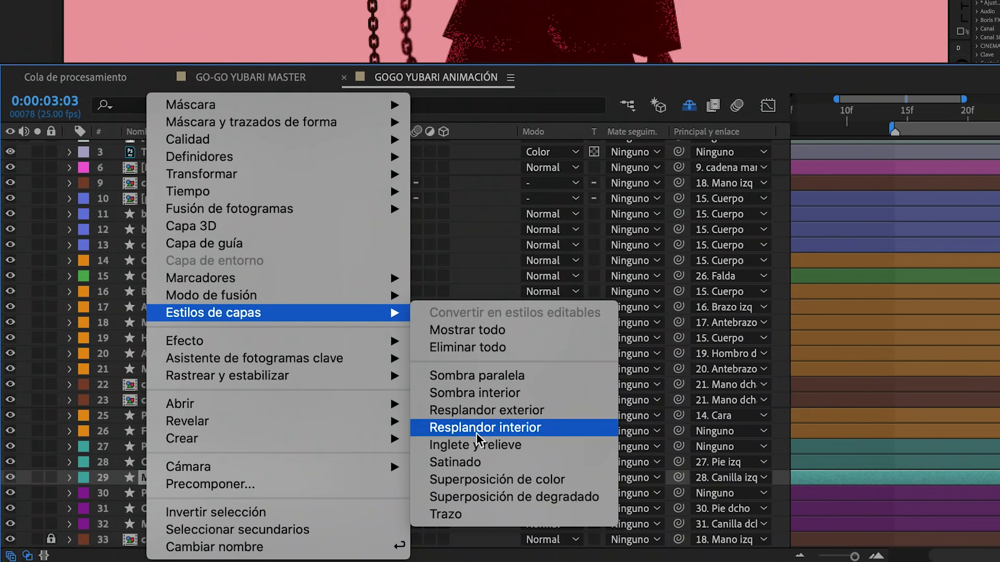
pyautogui.click(477, 442)
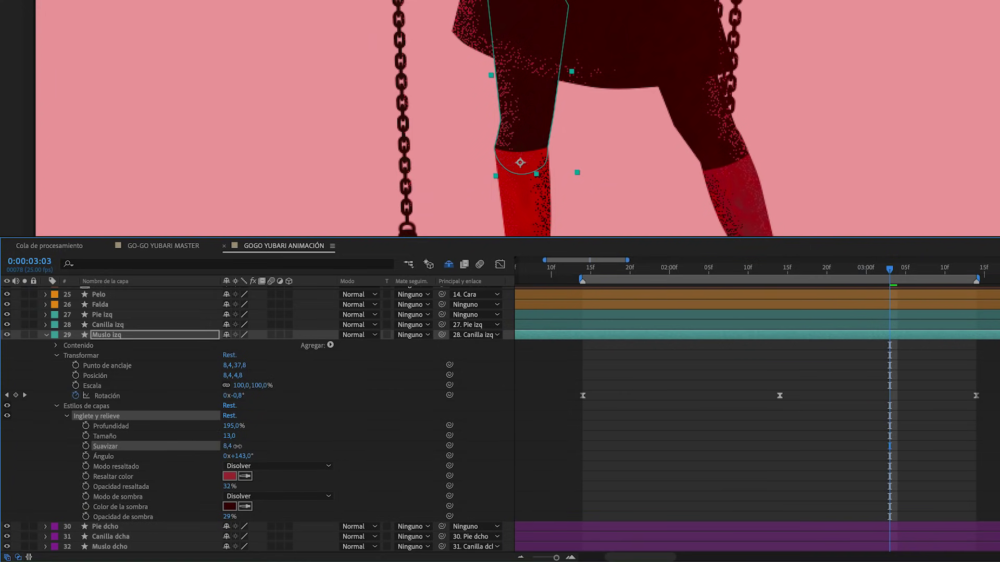
pyautogui.moveTo(237, 456); pyautogui.dragTo(278, 454)
pyautogui.click(25, 335)
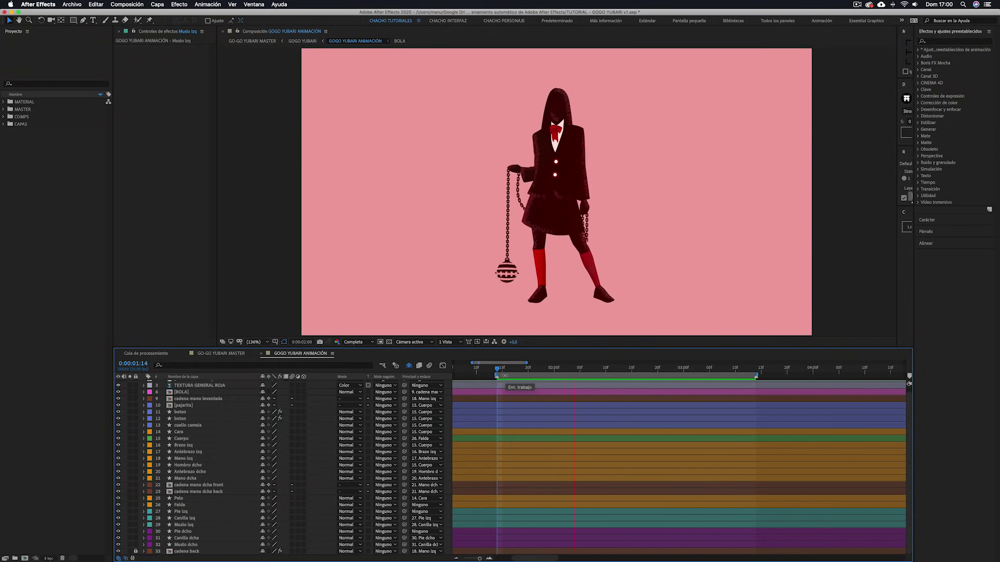
# Nest ANIMACIÓN 3 in new comp GOGO YUBARI ANIMACIÓN 4, trim to work area, show transparency grid
pyautogui.moveTo(112, 246); pyautogui.dragTo(112, 248)
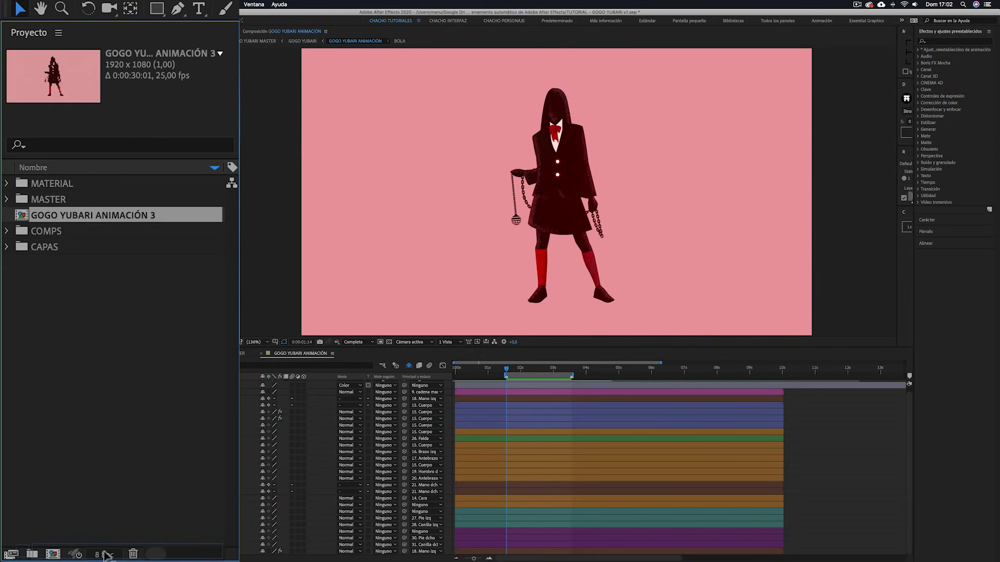
pyautogui.moveTo(59, 556); pyautogui.dragTo(59, 557)
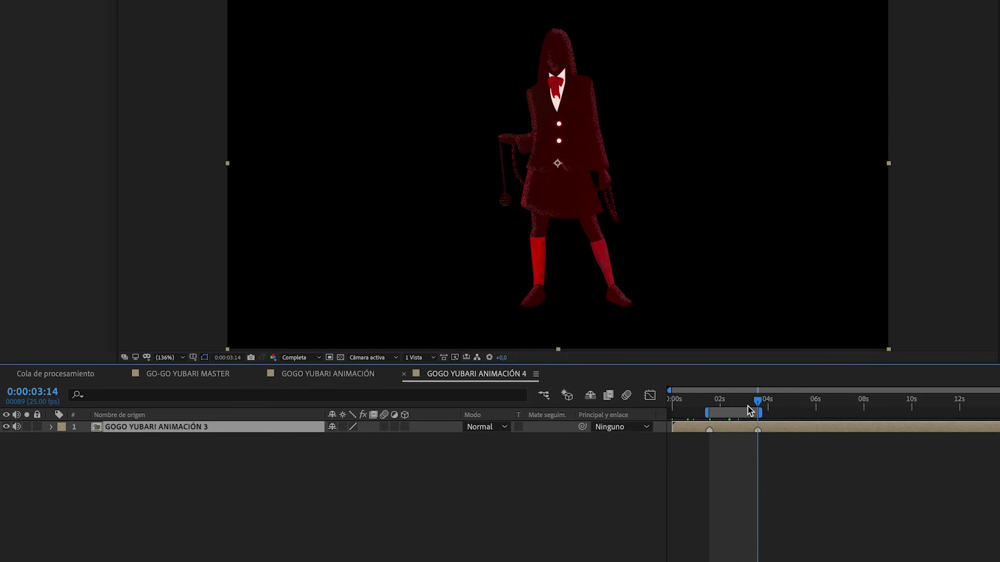
pyautogui.rightClick(718, 414)
pyautogui.click(738, 447)
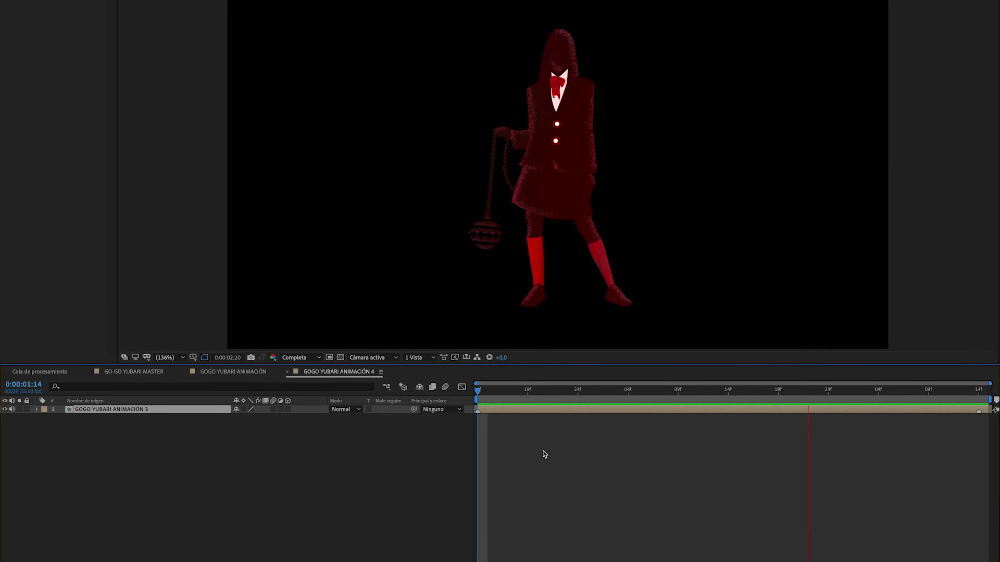
pyautogui.click(341, 358)
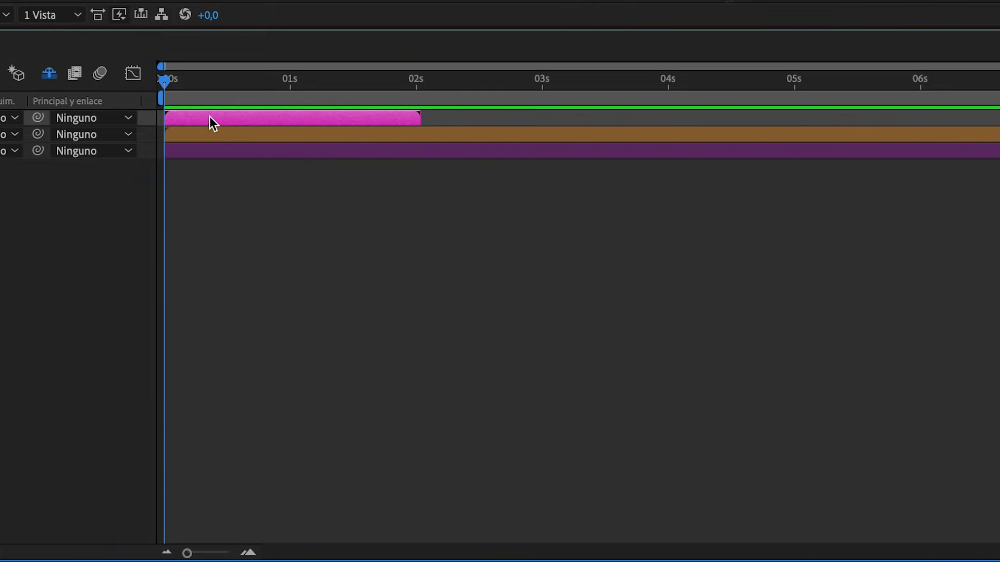
# Enable Time Remapping on GOGO YUBARI and add a keyframe at 0:00:02:00
pyautogui.rightClick(515, 384)
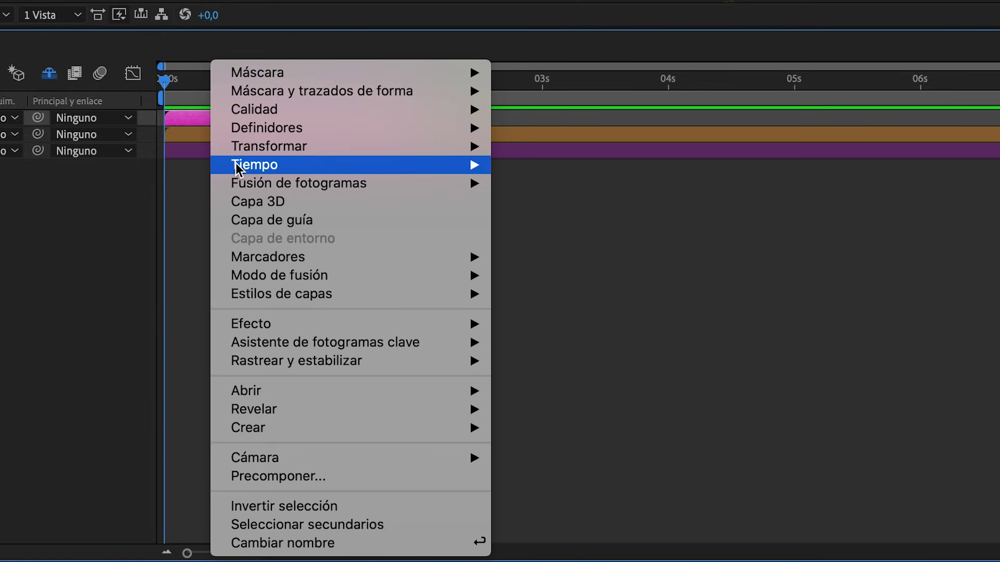
pyautogui.moveTo(610, 402)
pyautogui.click(548, 167)
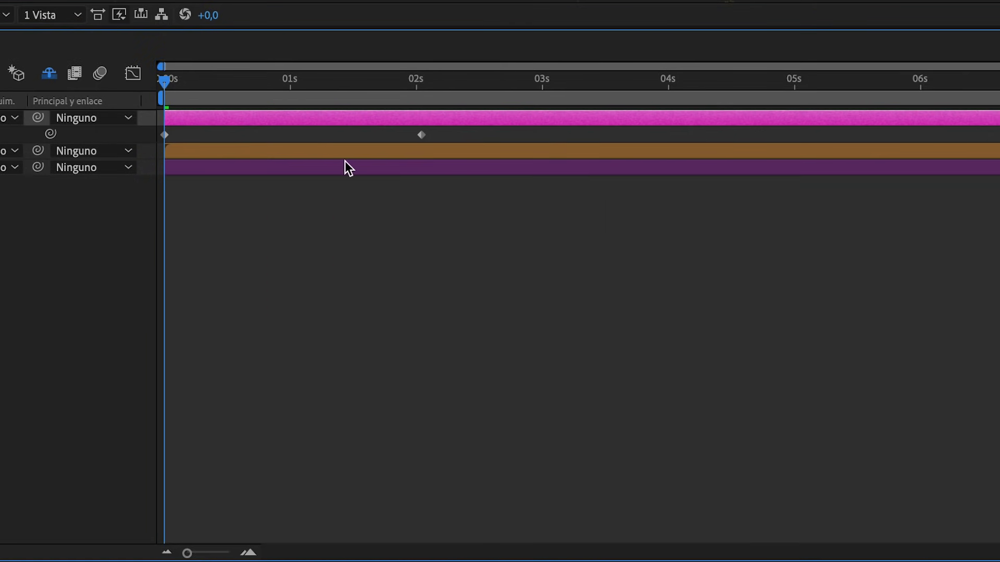
pyautogui.press('pagedown')
pyautogui.press('pagedown')
pyautogui.press('pagedown')
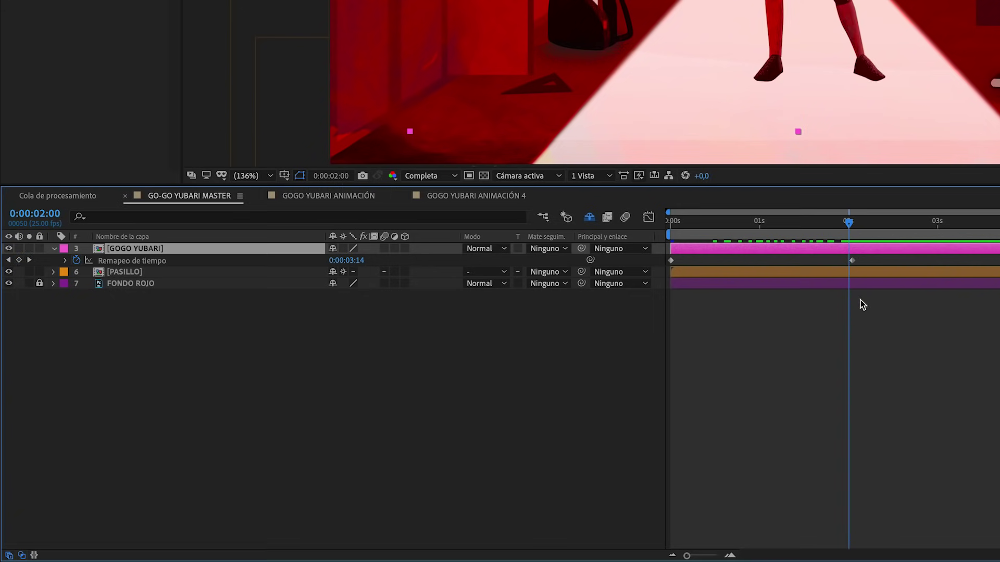
pyautogui.click(20, 260)
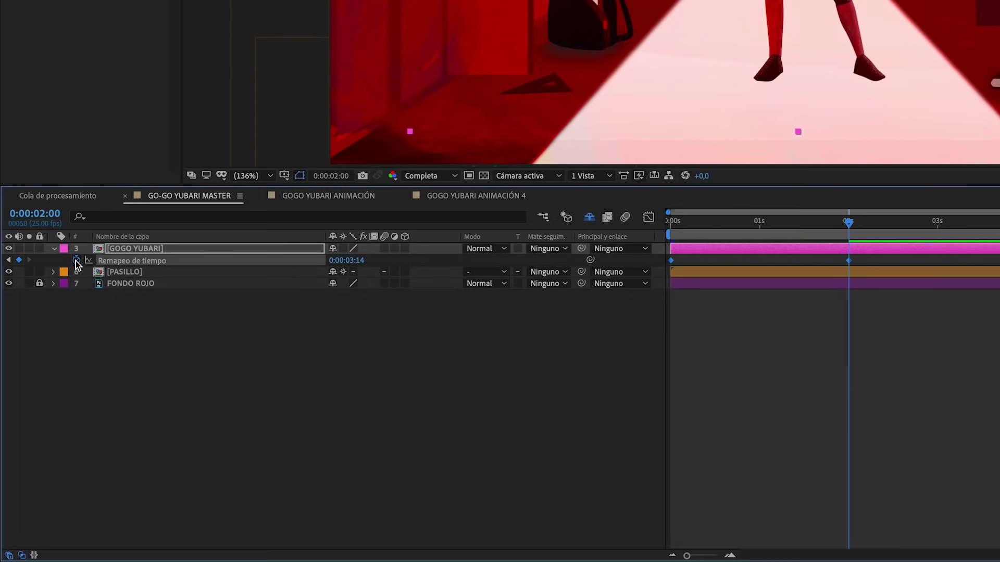
# Add a loopOut("cycle") expression to Time Remap and play the looping animation
pyautogui.keyDown('alt'); pyautogui.click(76, 262); pyautogui.keyUp('alt')
pyautogui.click(380, 272)
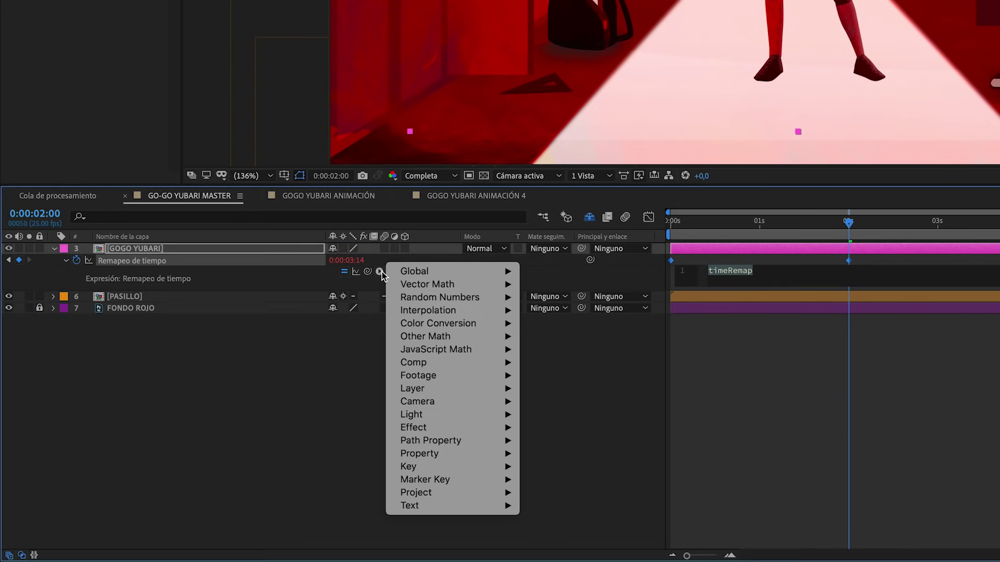
pyautogui.moveTo(421, 453)
pyautogui.click(672, 407)
pyautogui.click(873, 260)
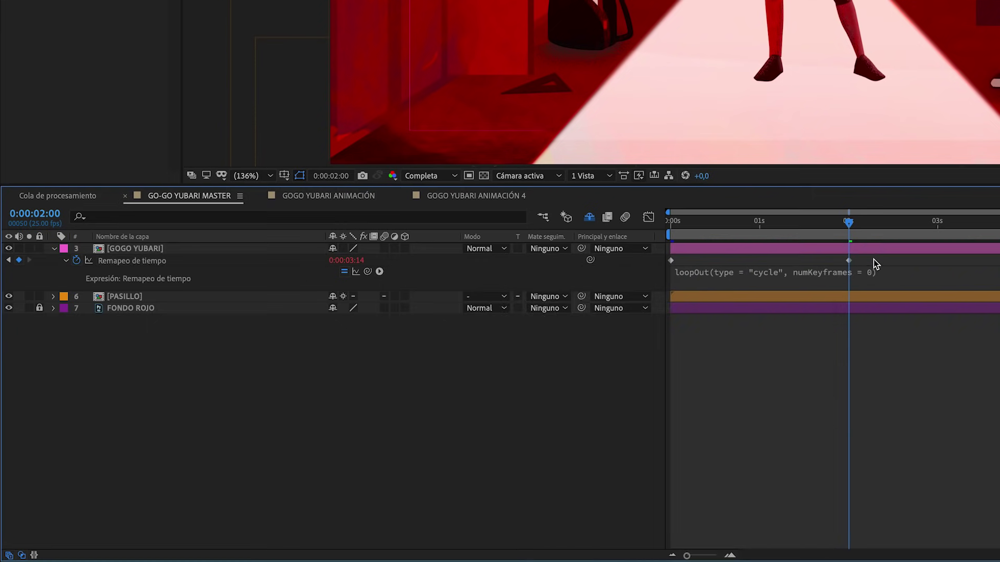
pyautogui.press('space')
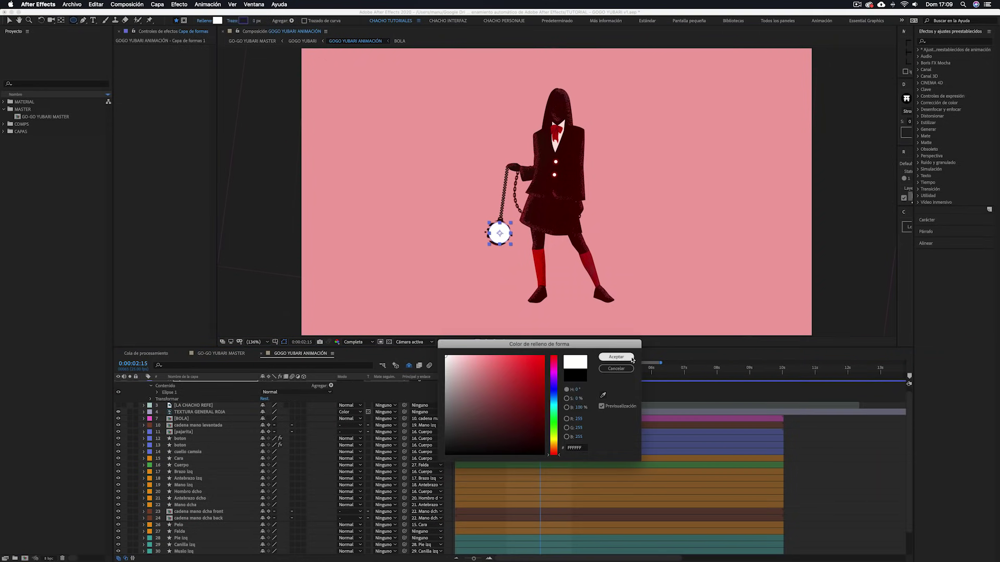
# Apply Resplandor and Desenfoque rápido to the chain ball layer
pyautogui.write('respla')
pyautogui.doubleClick(952, 76)
pyautogui.scroll(10, 499, 233)
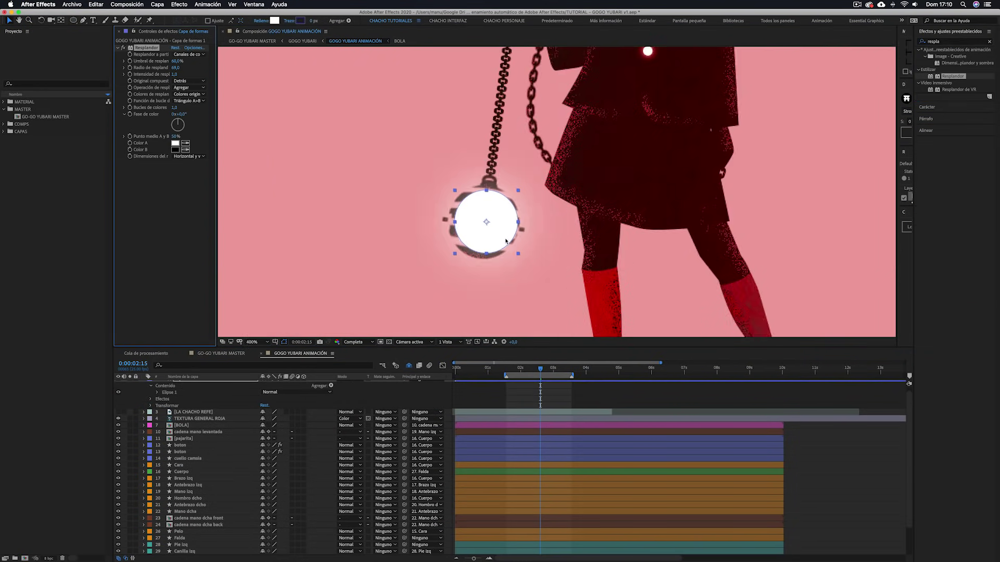
pyautogui.press('v')
pyautogui.moveTo(150, 46); pyautogui.dragTo(150, 45)
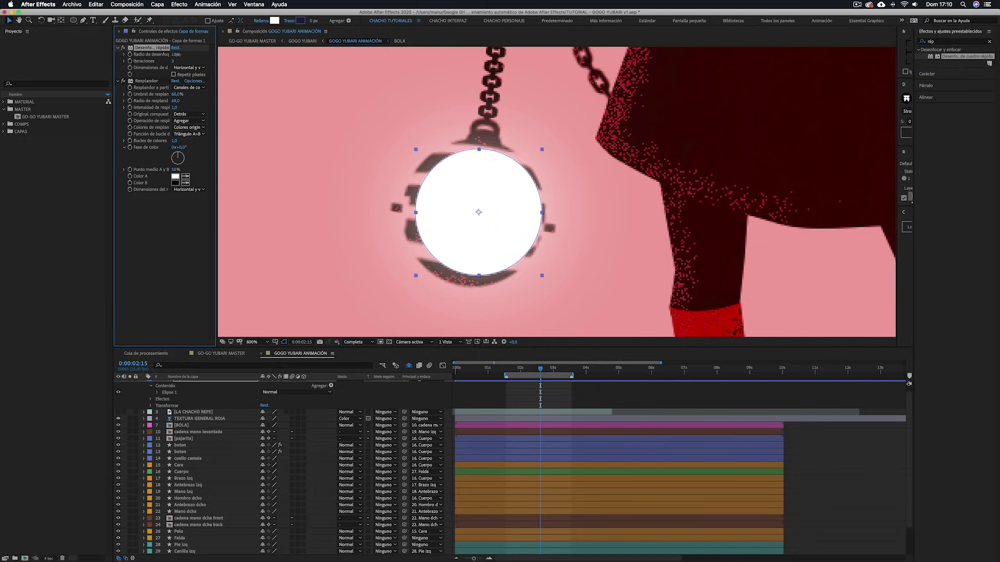
pyautogui.press('t')
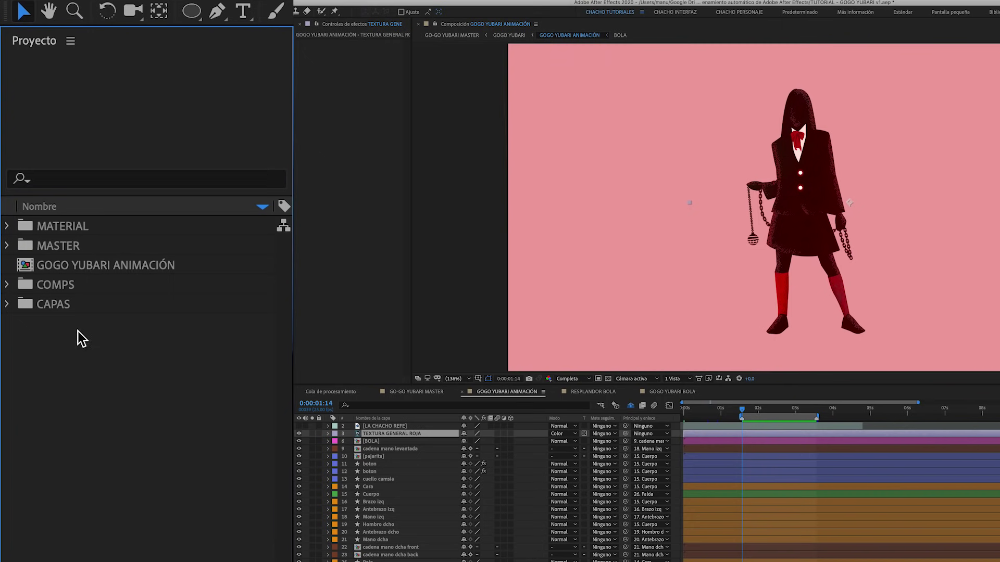
# Duplicate GOGO YUBARI ANIMACIÓN as the RESPLANDOR BOLA glow comp and preview it
pyautogui.click(101, 269)
pyautogui.hotkey('ctrl', 'd')
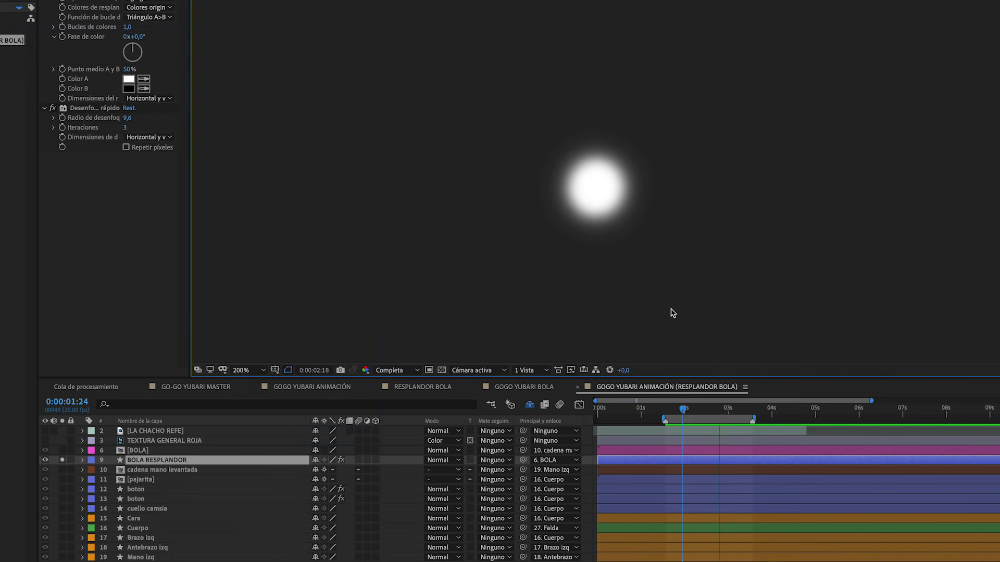
pyautogui.press('space')
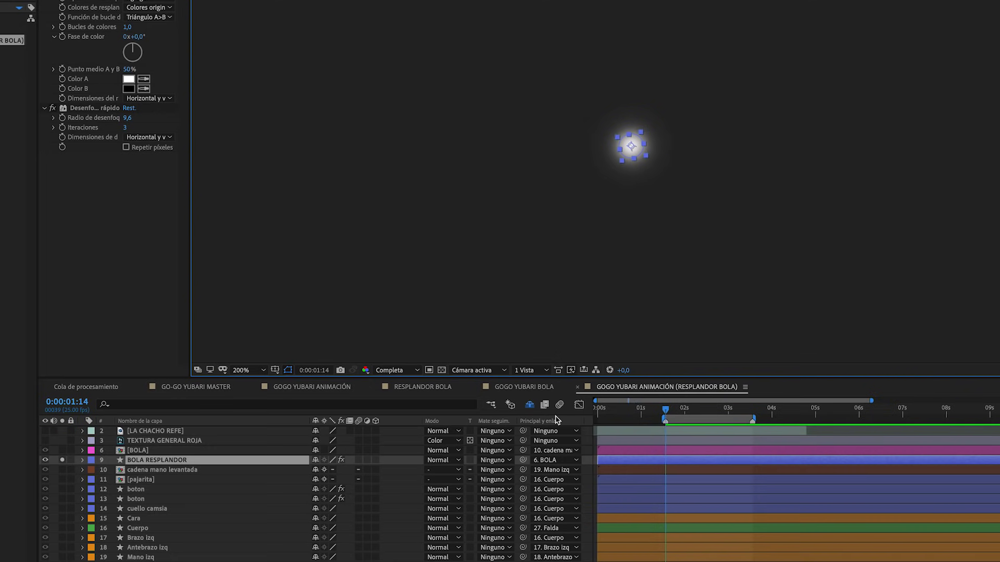
pyautogui.click(208, 391)
# Duplicate the GOGO YUBARI layer and replace the copy with the RESPLANDOR BOLA composition
pyautogui.click(110, 463)
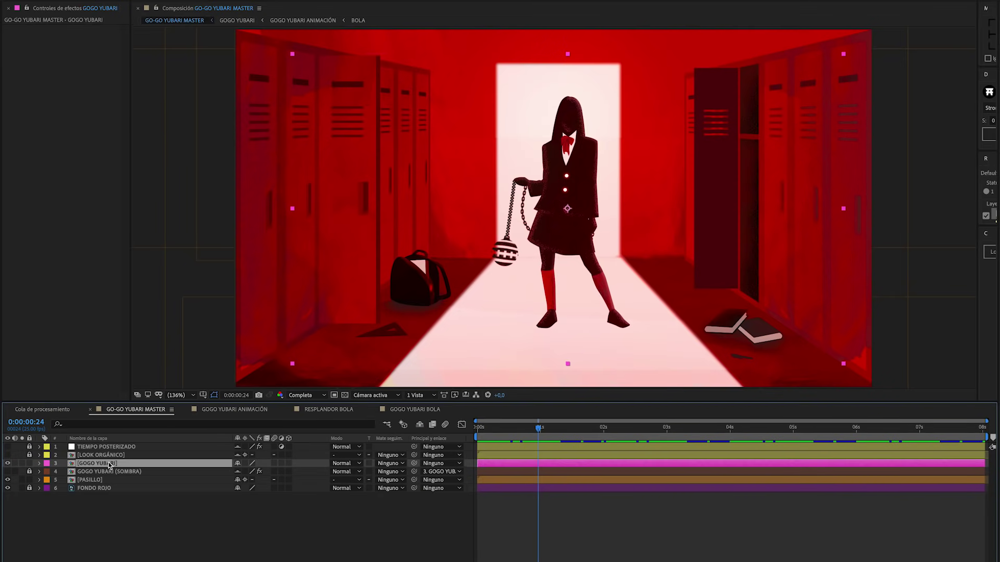
pyautogui.hotkey('ctrl', 'd')
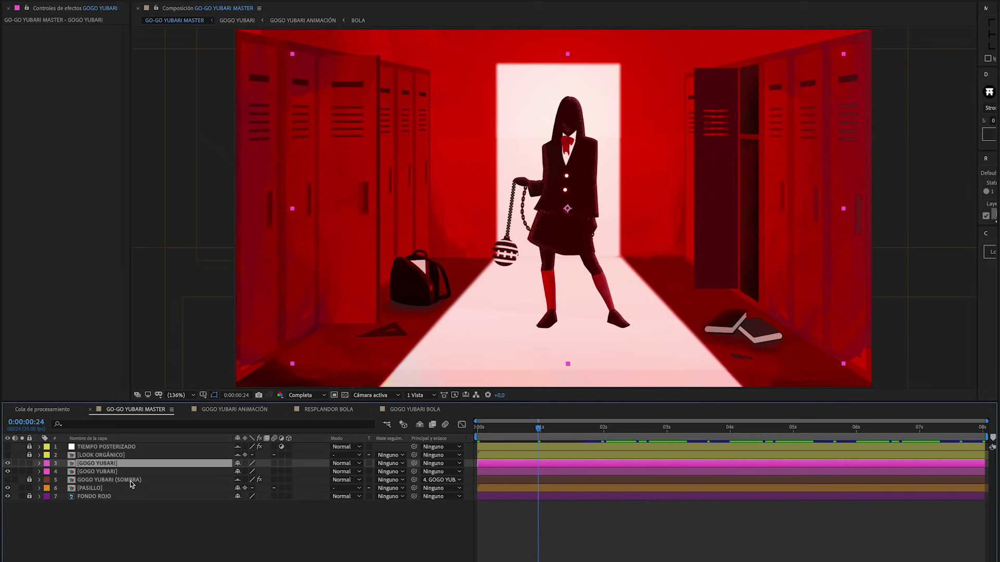
pyautogui.click(110, 471)
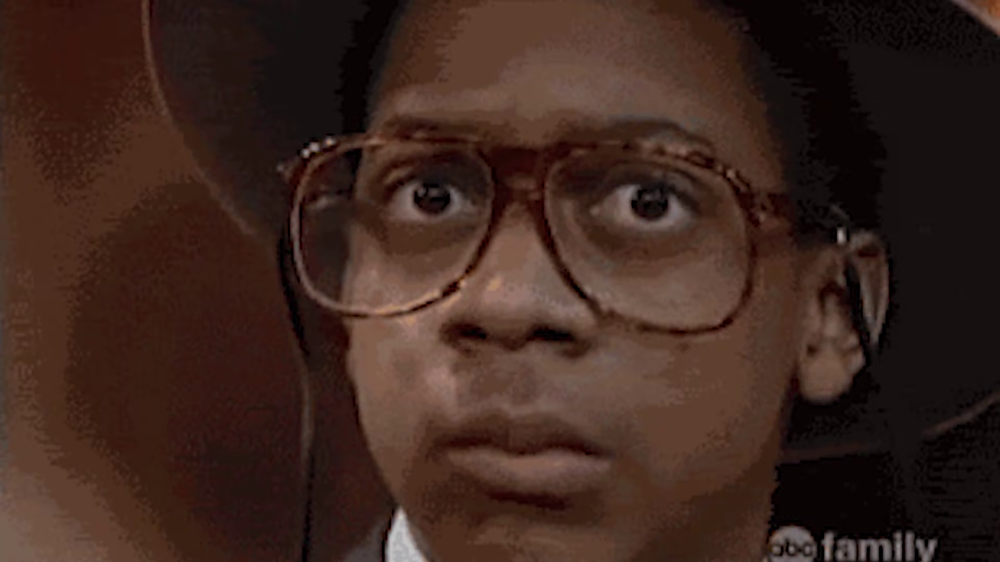
pyautogui.press('Return')
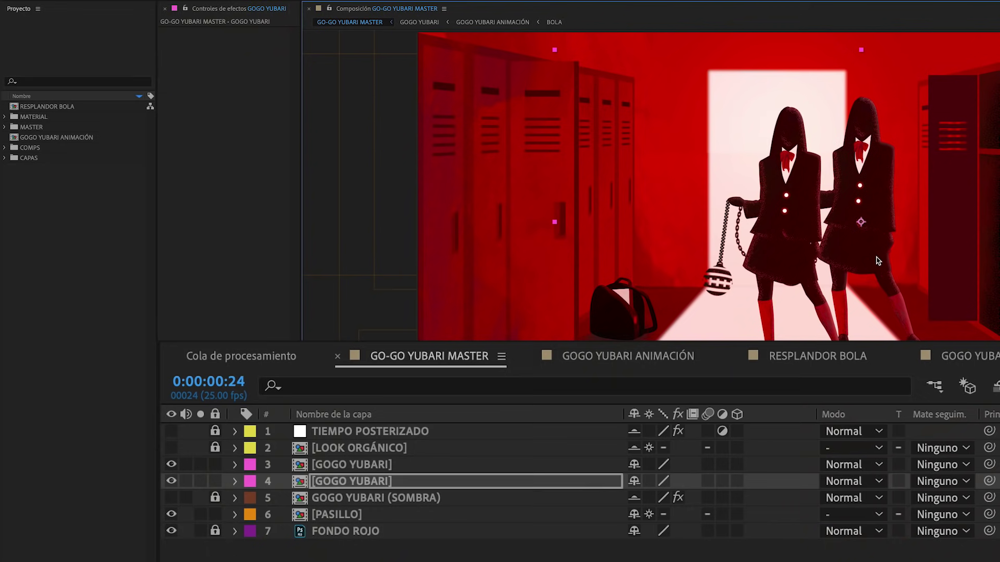
pyautogui.hotkey('ctrl', 'z')
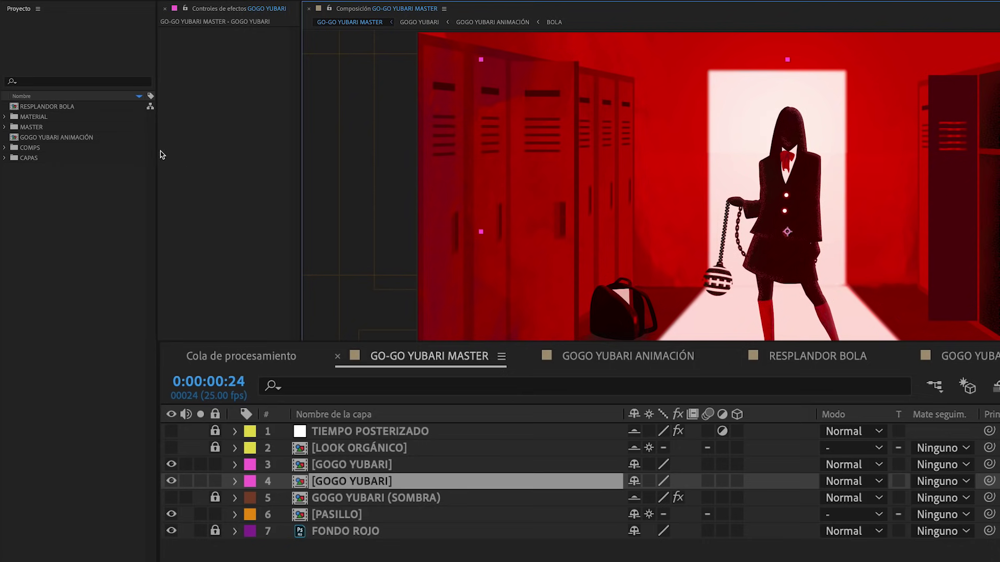
pyautogui.click(57, 108)
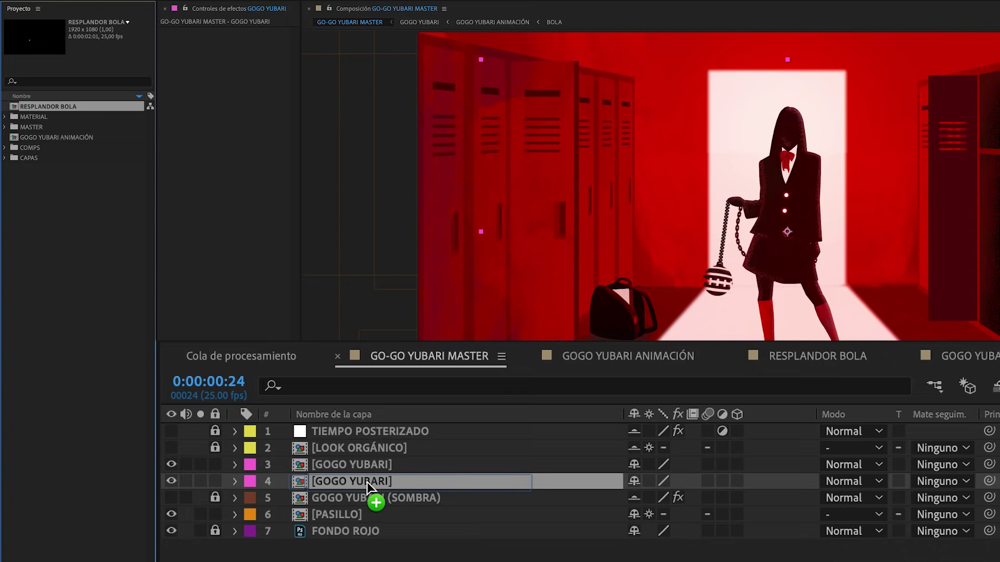
pyautogui.moveTo(348, 435); pyautogui.dragTo(367, 483)
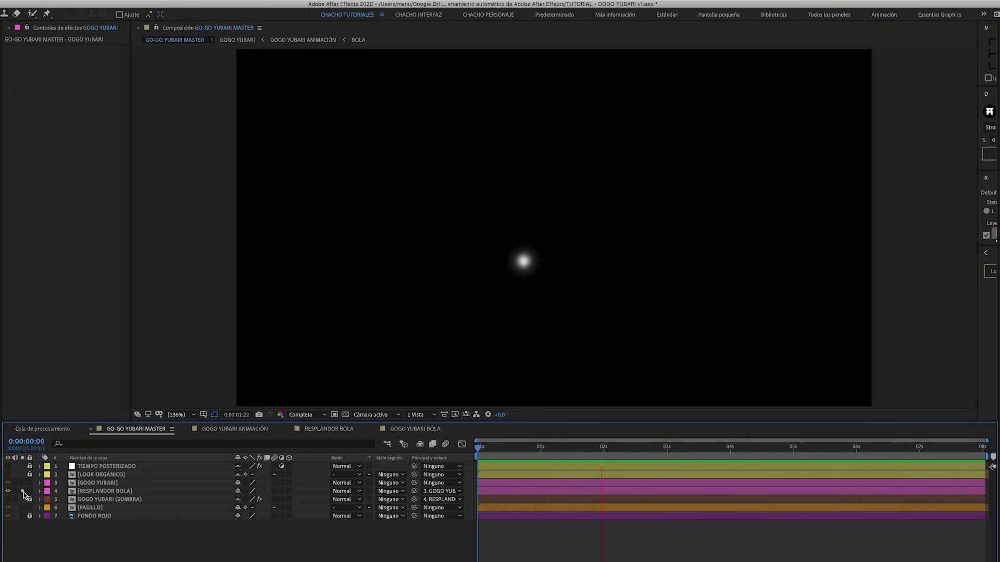
# Duplicate the girl as a SOMBRA layer beneath her, filled black, blurred and slanted -40
pyautogui.click(24, 493)
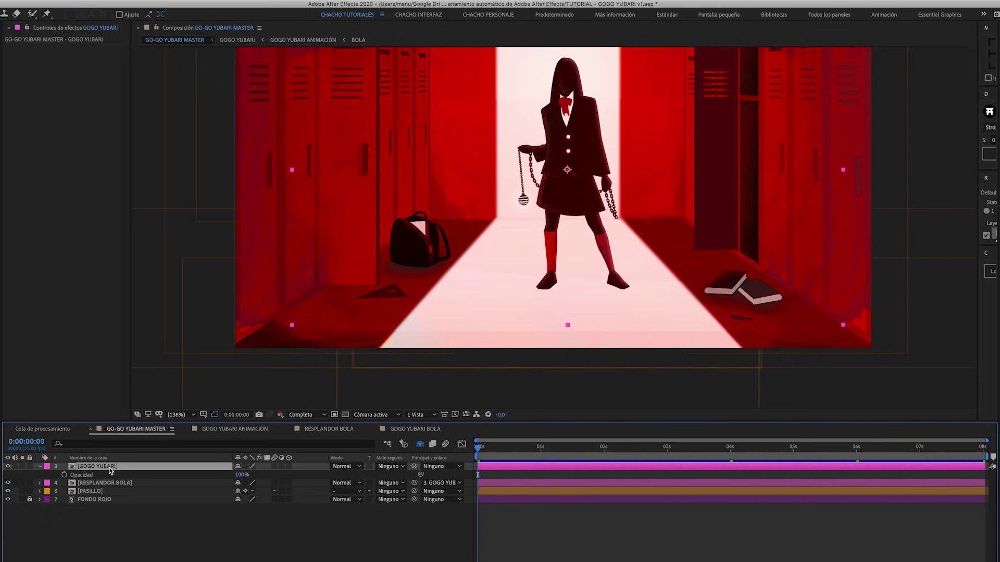
pyautogui.hotkey('ctrl', 'd')
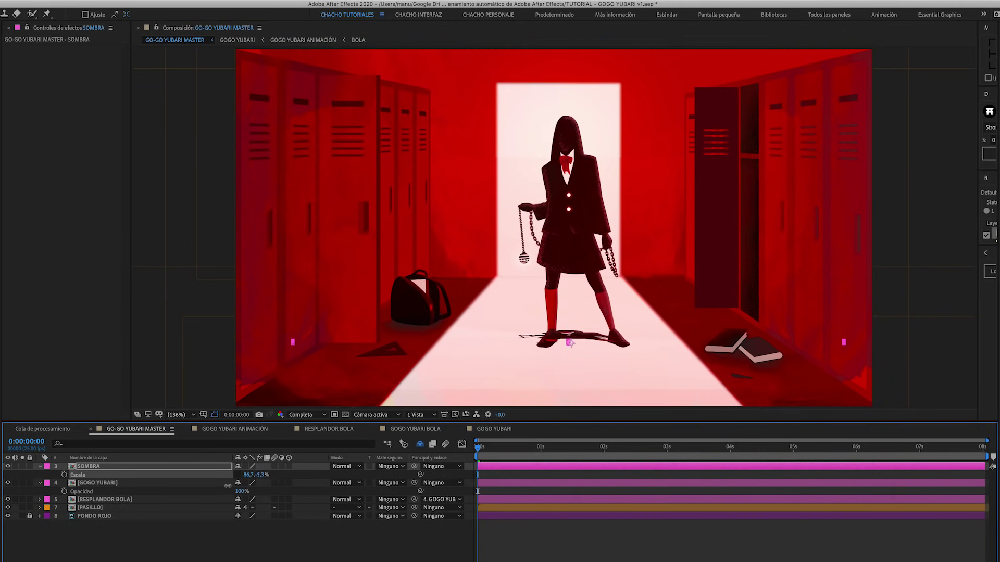
pyautogui.moveTo(90, 467); pyautogui.dragTo(90, 487)
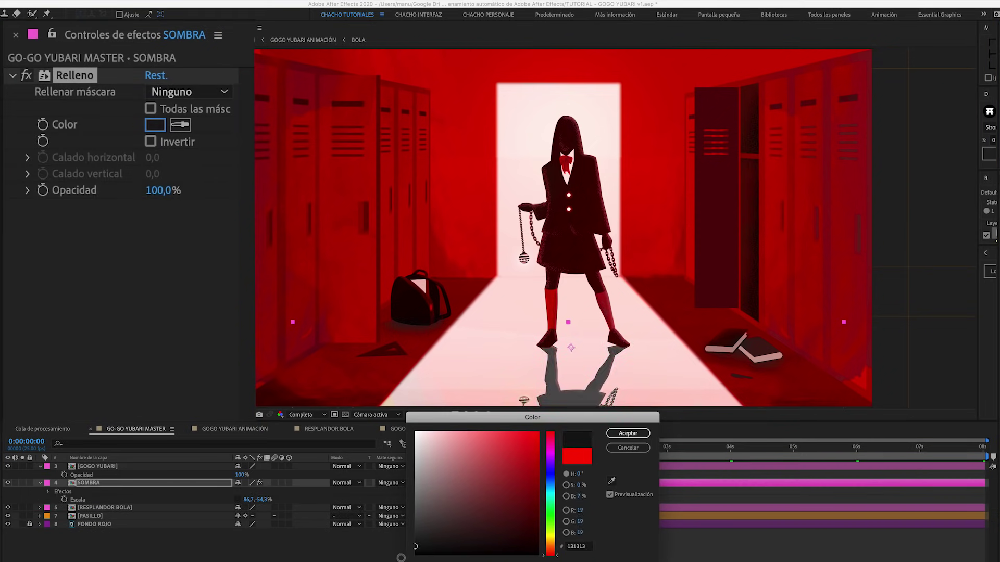
pyautogui.click(627, 433)
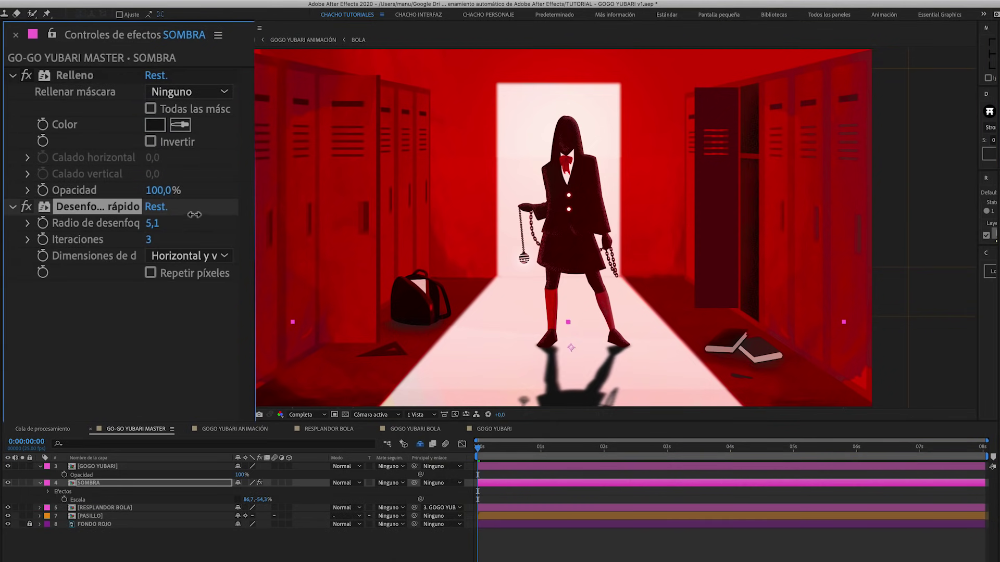
pyautogui.moveTo(142, 306); pyautogui.dragTo(142, 311)
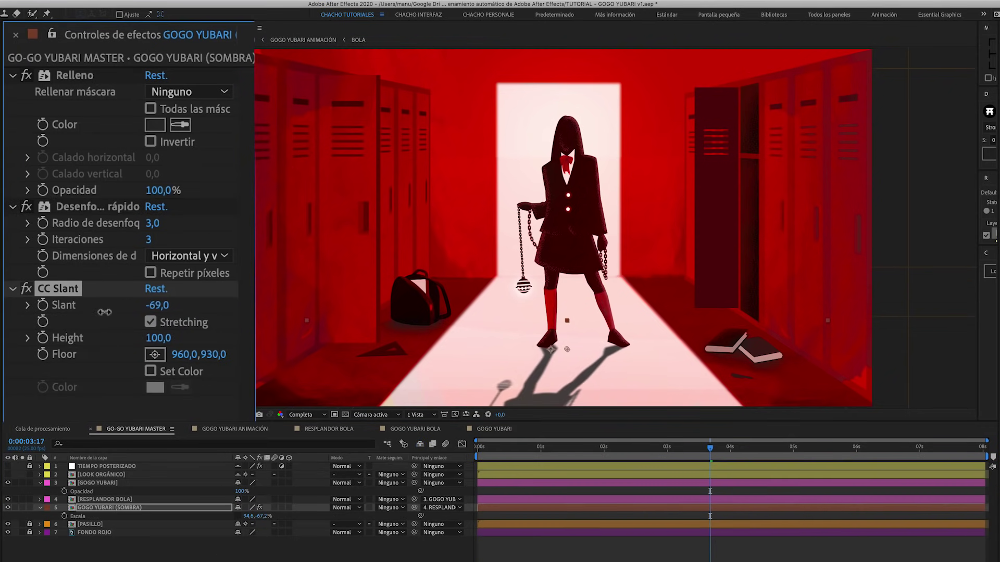
pyautogui.moveTo(159, 306); pyautogui.dragTo(229, 405)
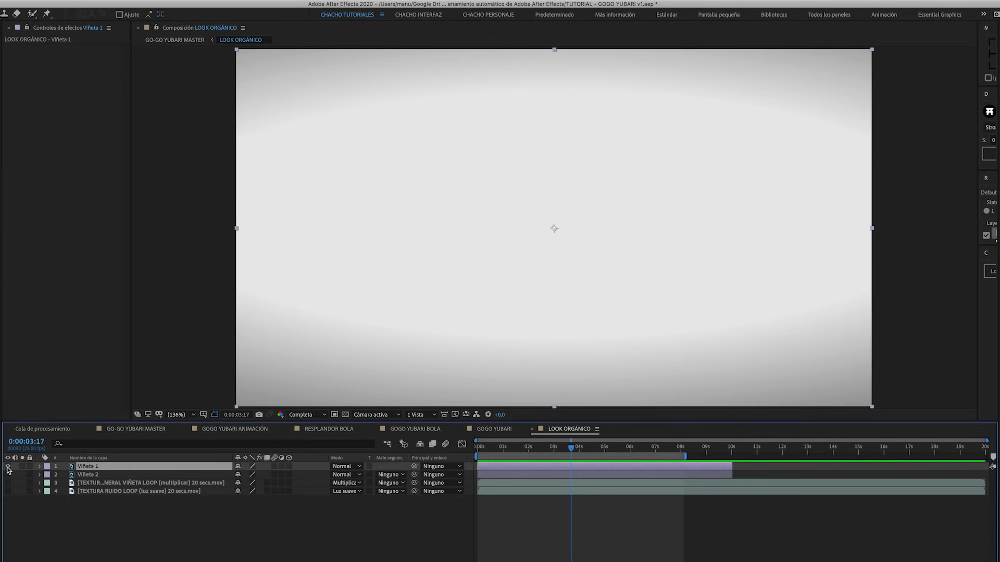
# In the LOOK ORGÁNICO comp, show and solo the vignette texture layer
pyautogui.click(86, 474)
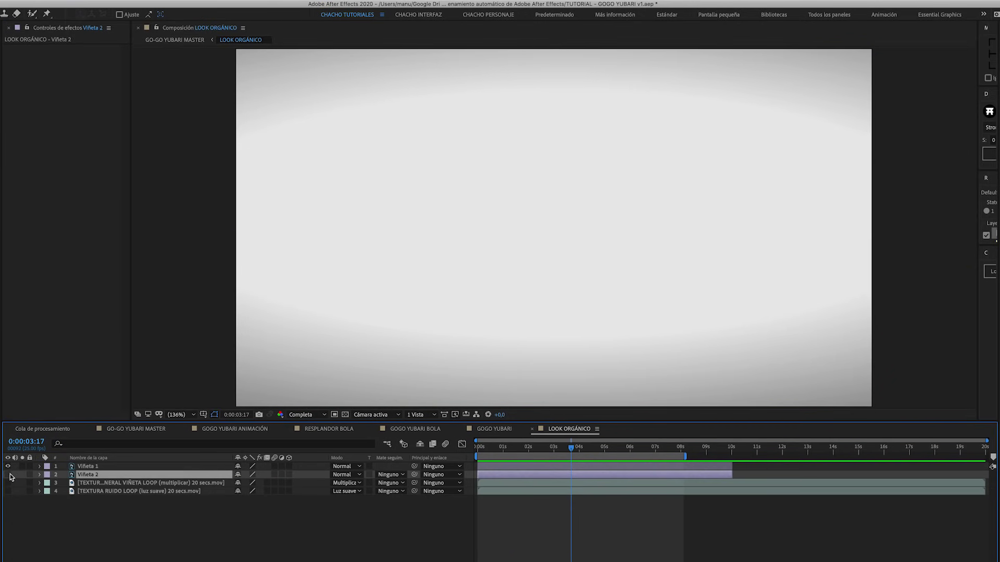
pyautogui.click(105, 483)
pyautogui.click(7, 483)
pyautogui.click(22, 483)
pyautogui.press('Home')
# Solo and preview the noise grain layer, then enable LOOK ORGÁNICO in the master comp
pyautogui.click(22, 482)
pyautogui.click(8, 491)
pyautogui.click(22, 491)
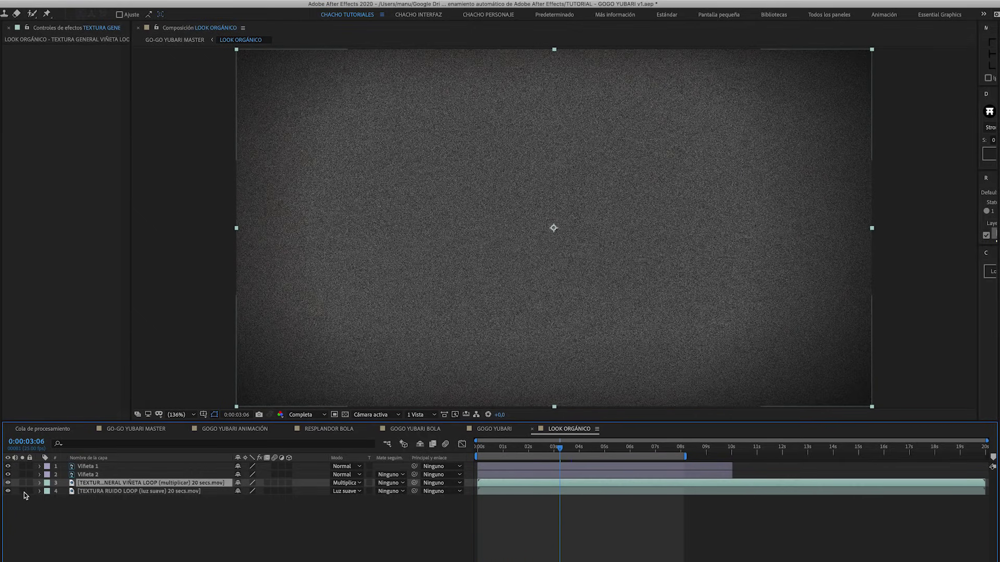
pyautogui.press('space')
pyautogui.click(22, 491)
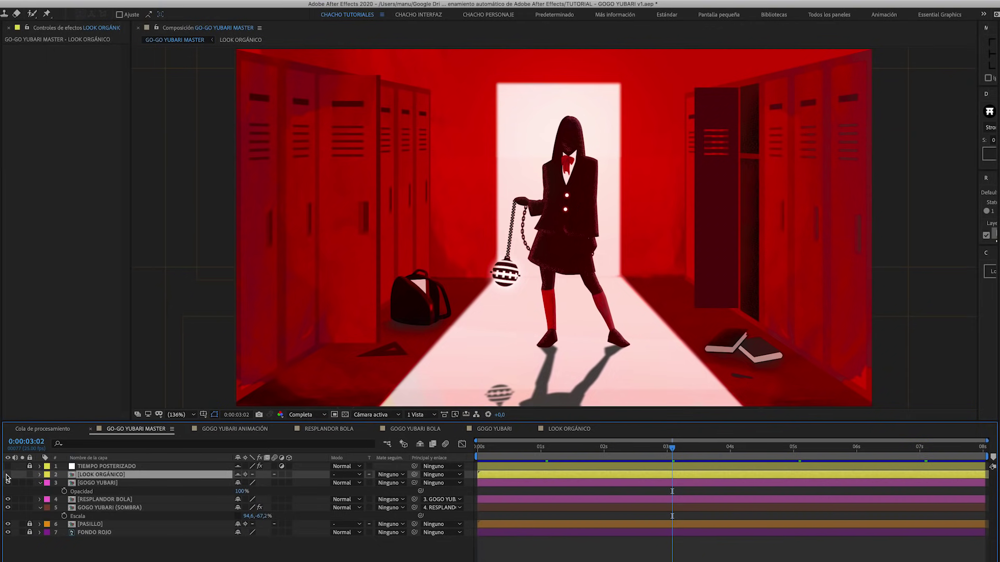
pyautogui.click(7, 474)
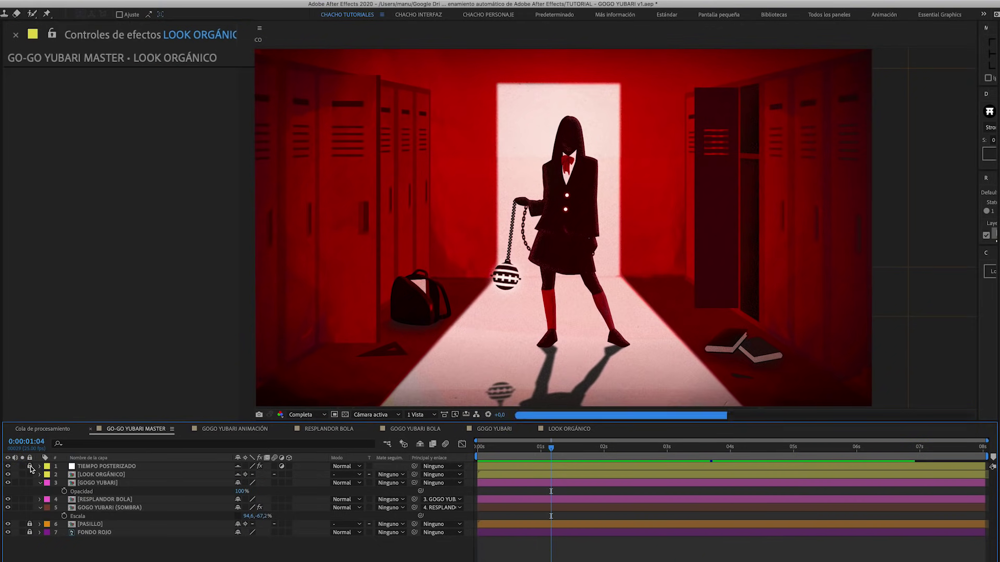
# Check the TIEMPO POSTERIZADO layer's Tiempo de posterización effect at 12 fps, then play the loop
pyautogui.click(97, 467)
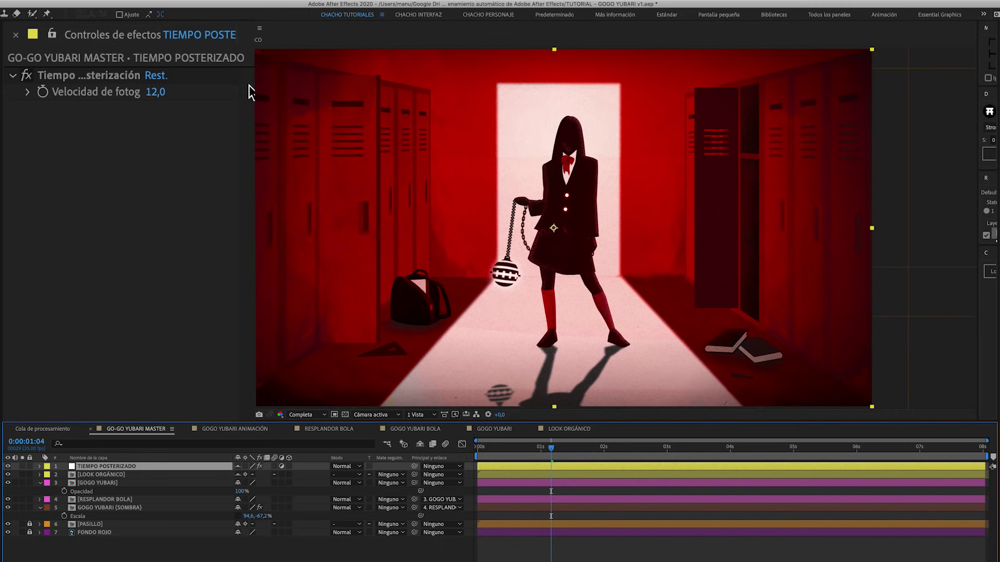
pyautogui.moveTo(253, 89); pyautogui.dragTo(258, 88)
pyautogui.click(123, 78)
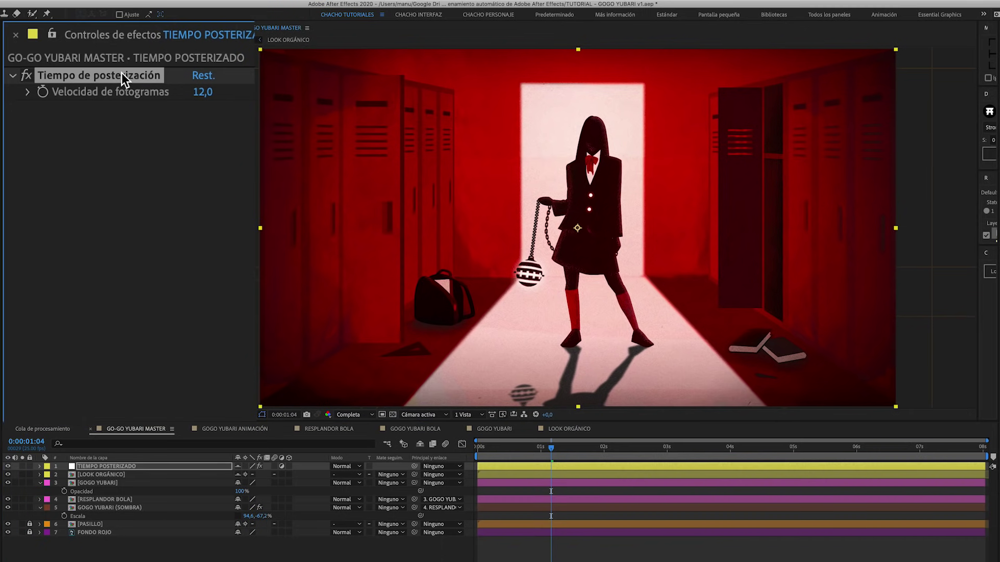
pyautogui.click(214, 299)
pyautogui.press('space')
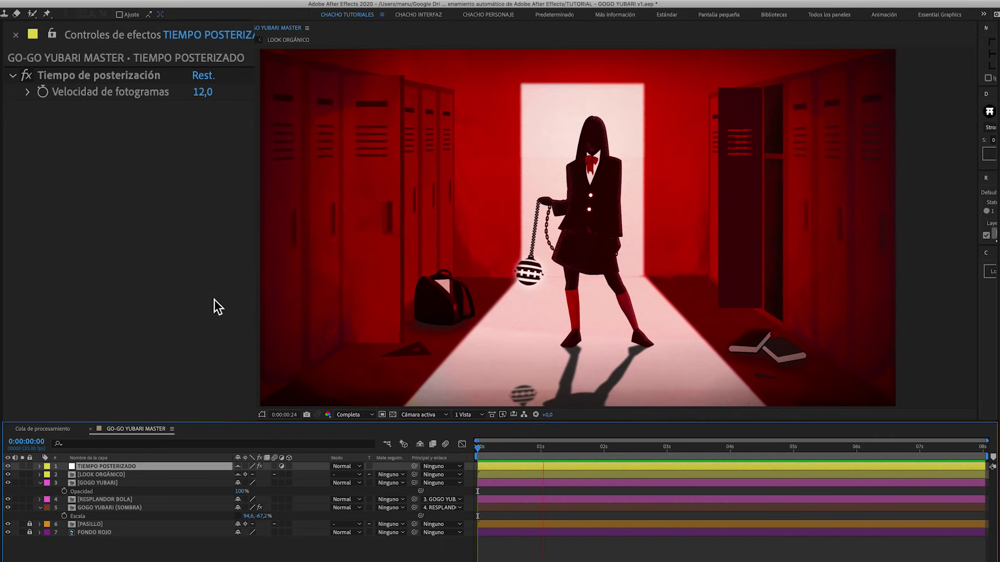